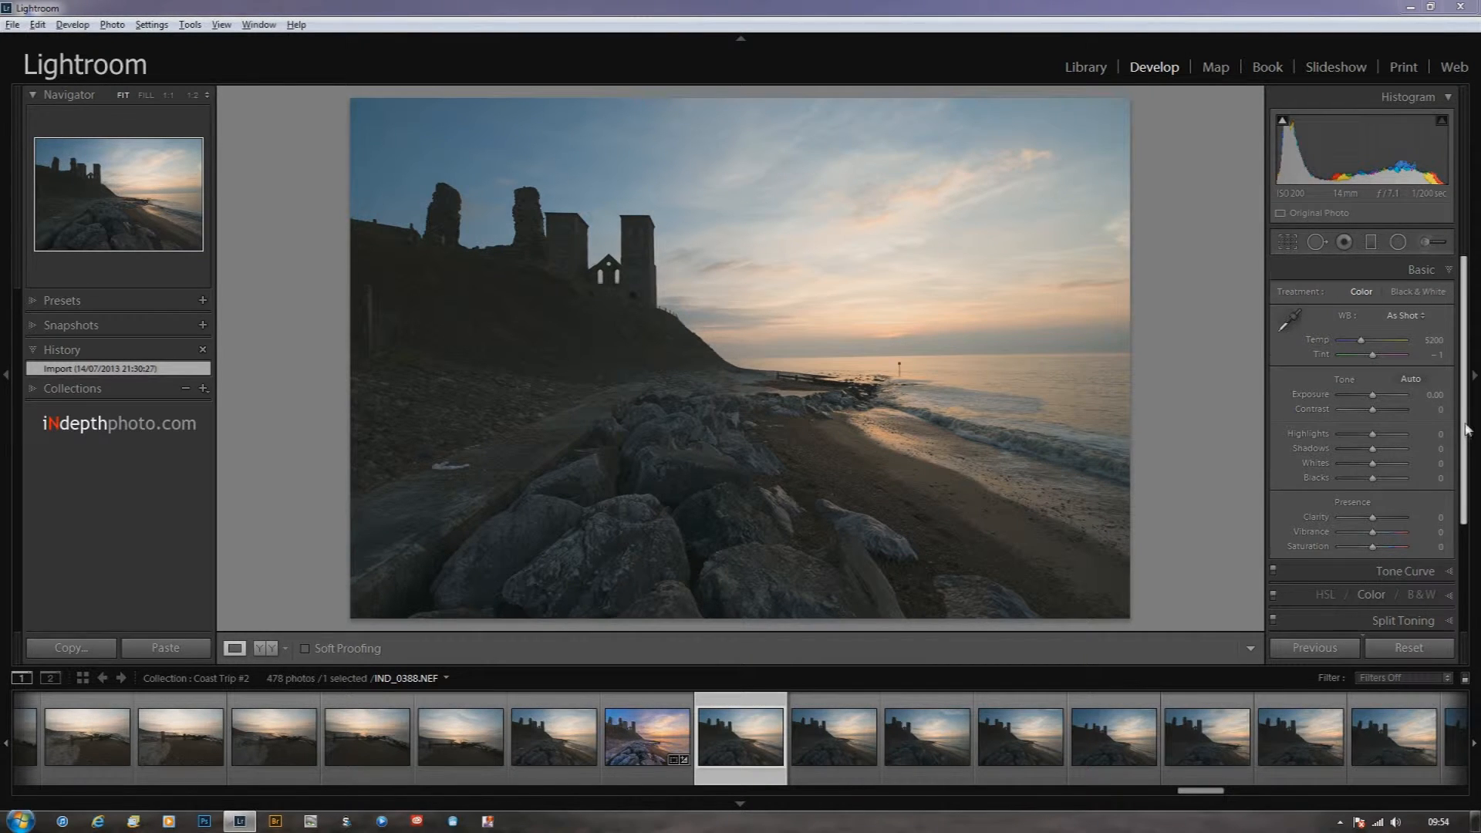
# Enable lens profile corrections and chromatic aberration removal, and apply the Auto Upright perspective correction to the photo.
pyautogui.scroll(-3, 1468, 430)
pyautogui.click(1412, 523)
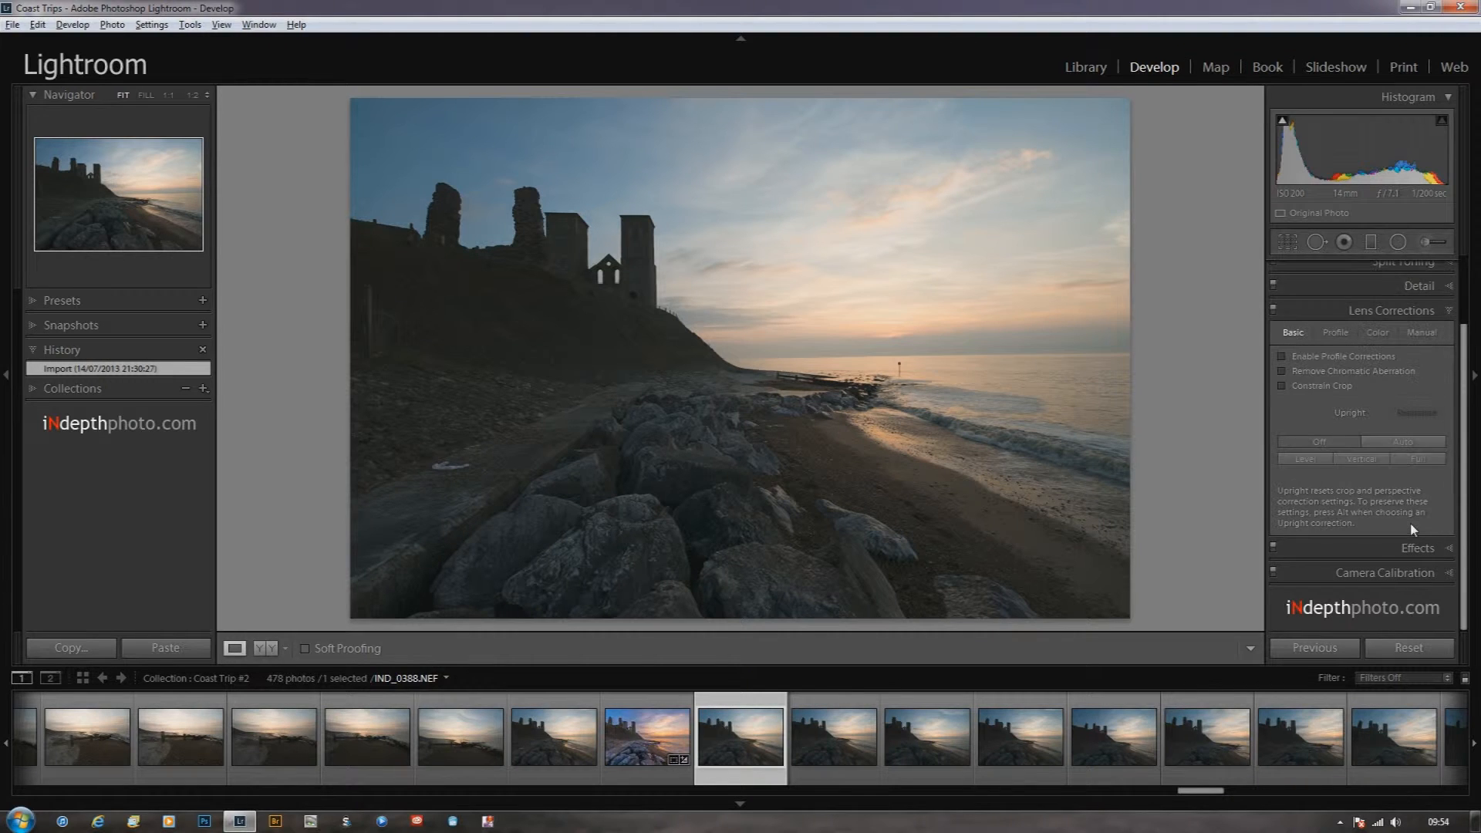
pyautogui.click(1283, 357)
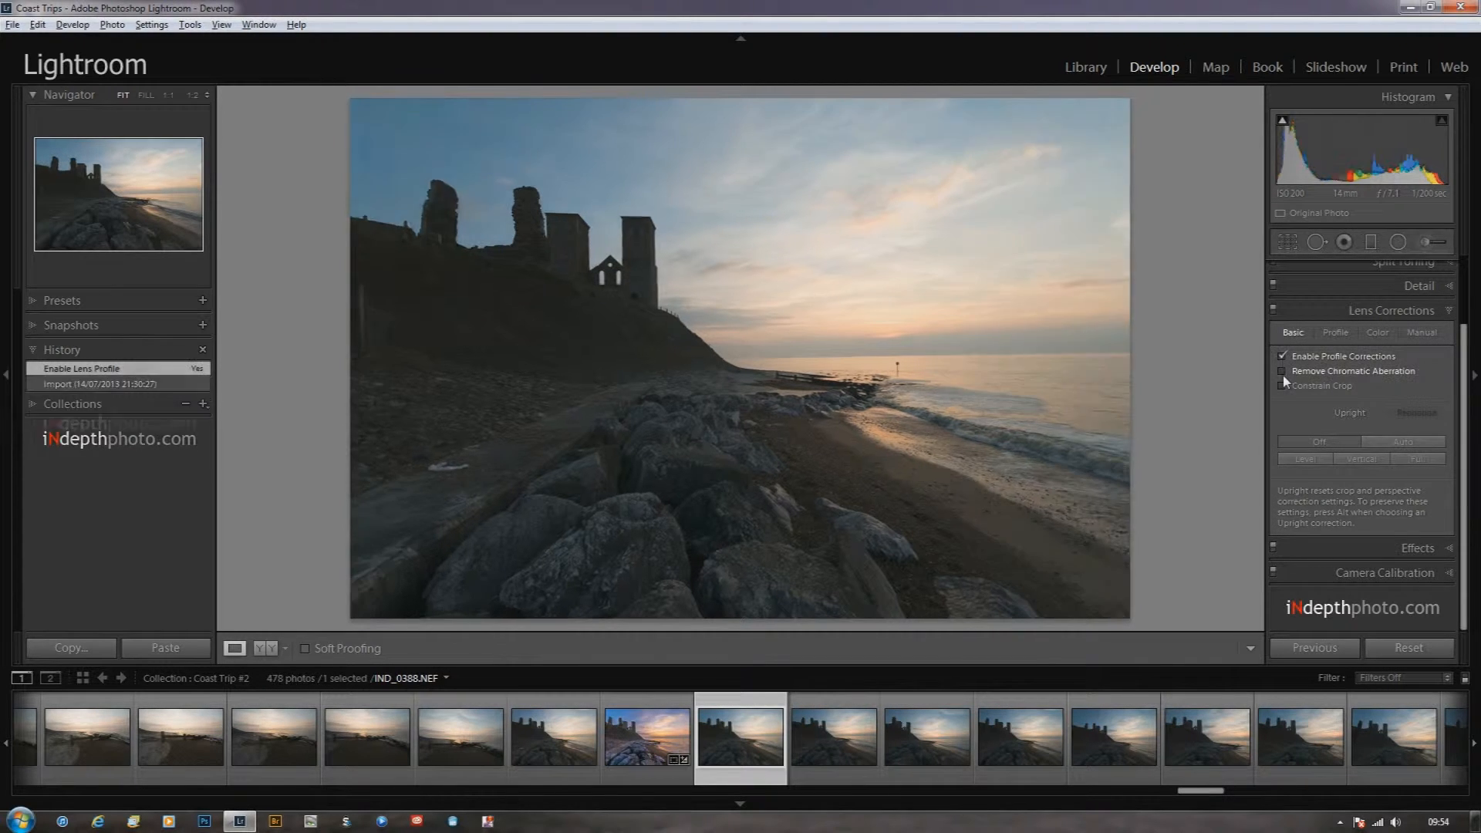
pyautogui.click(1283, 372)
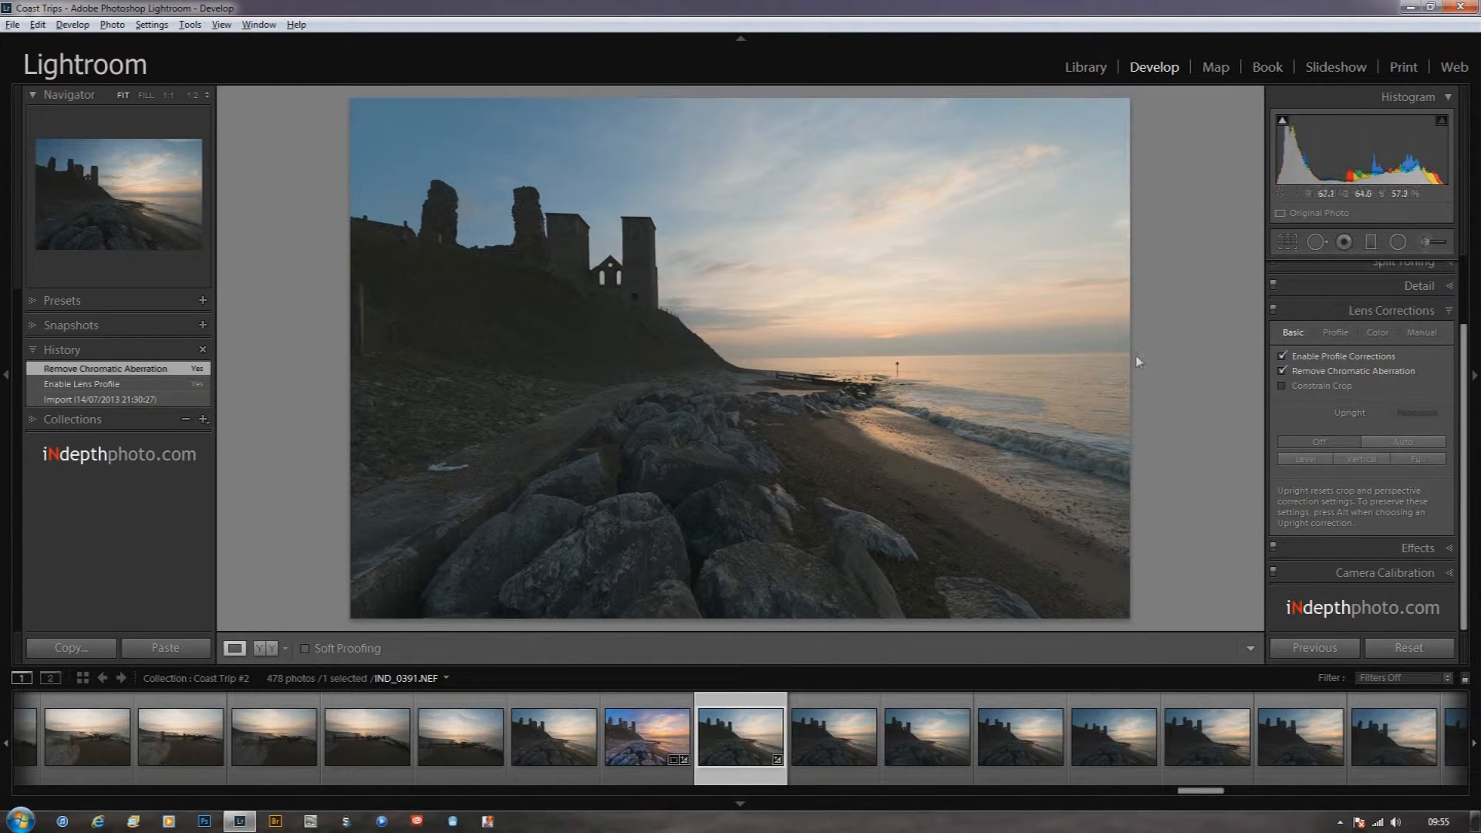
pyautogui.click(1411, 448)
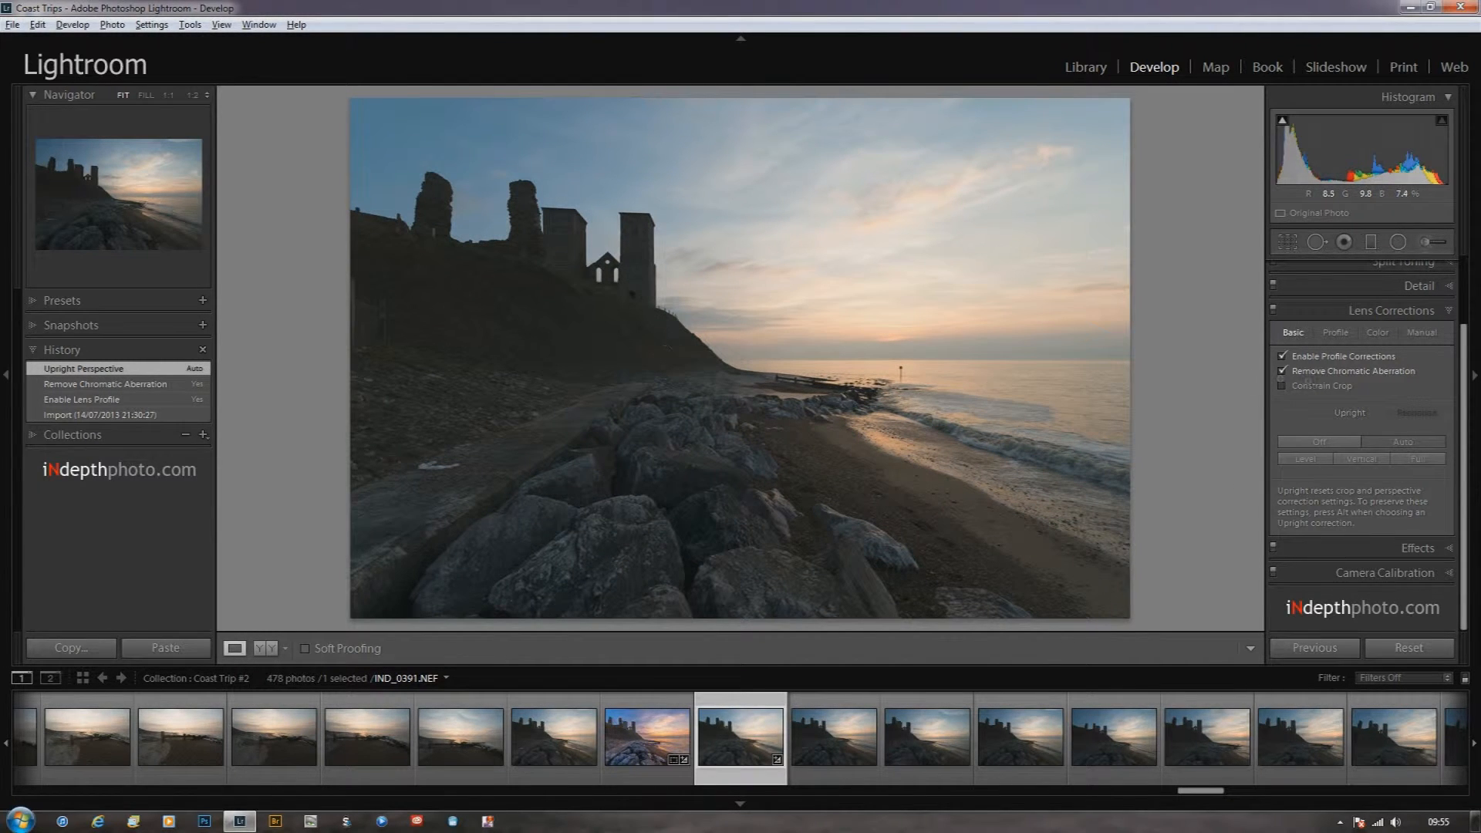
# Recover the sky and the dark foreground by setting Highlights to -100 and Shadows to +100.
pyautogui.scroll(2, 1465, 379)
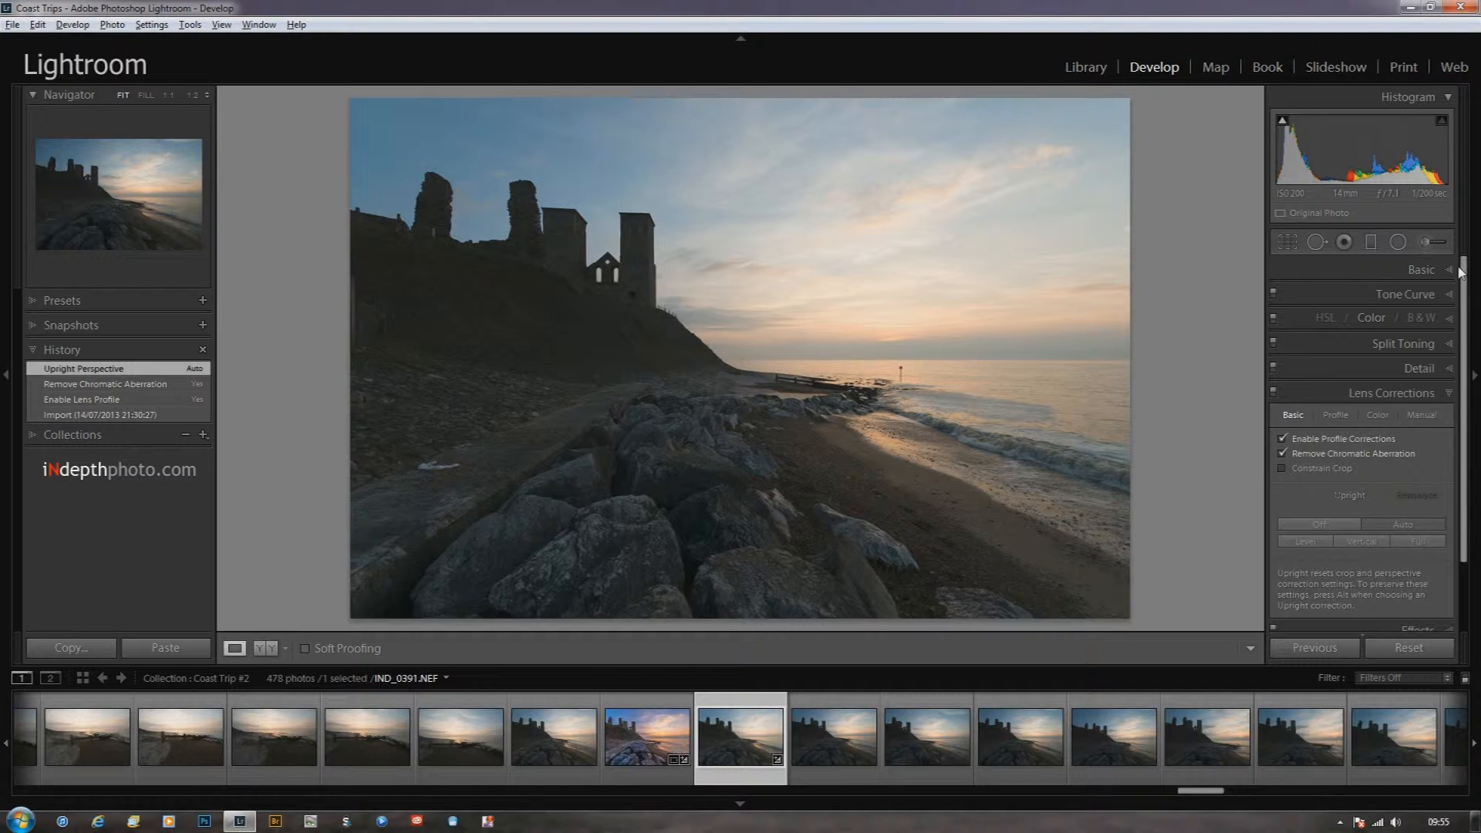
pyautogui.click(1454, 272)
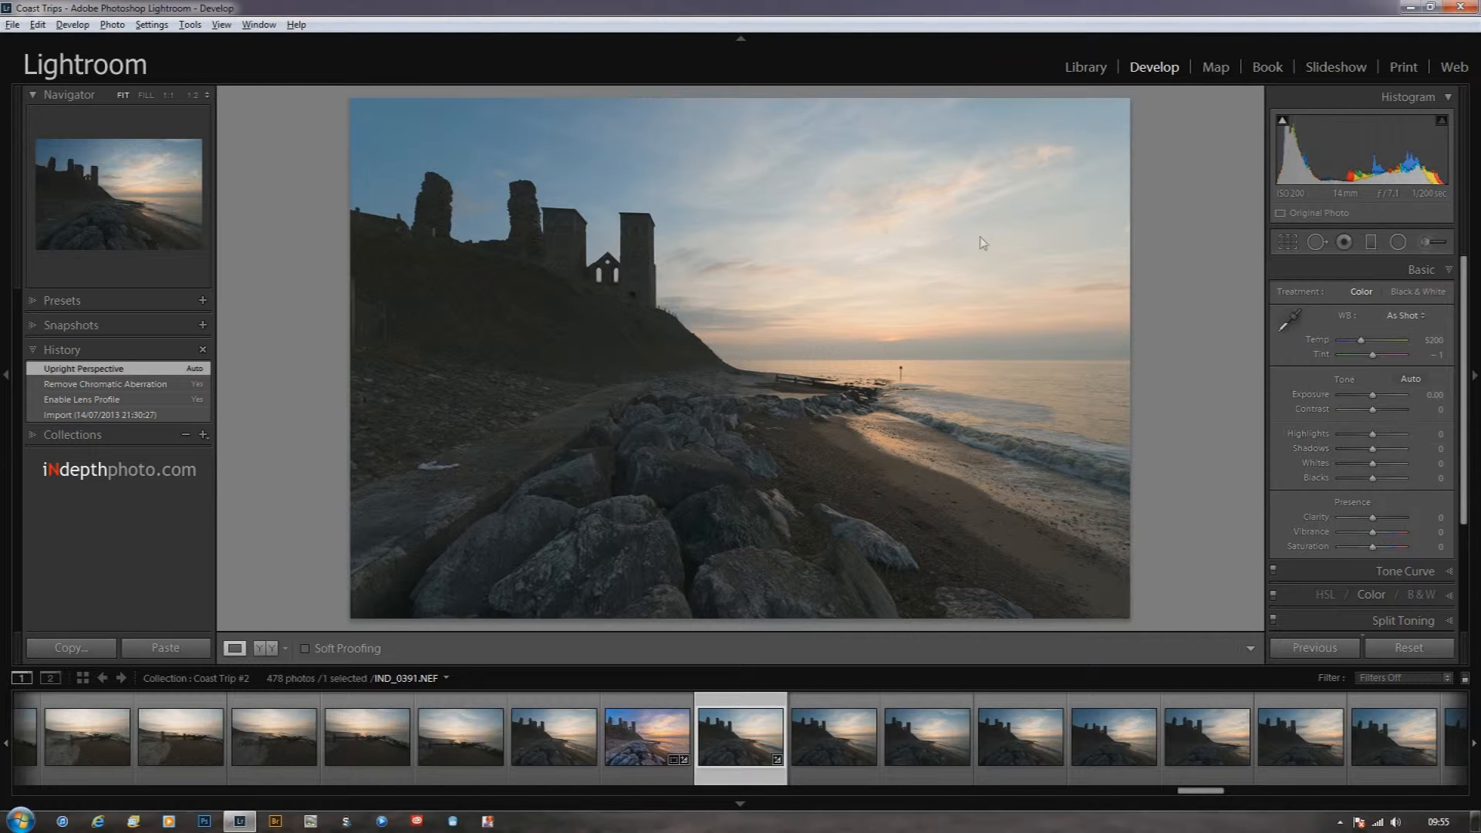
pyautogui.moveTo(1350, 432); pyautogui.dragTo(1222, 438)
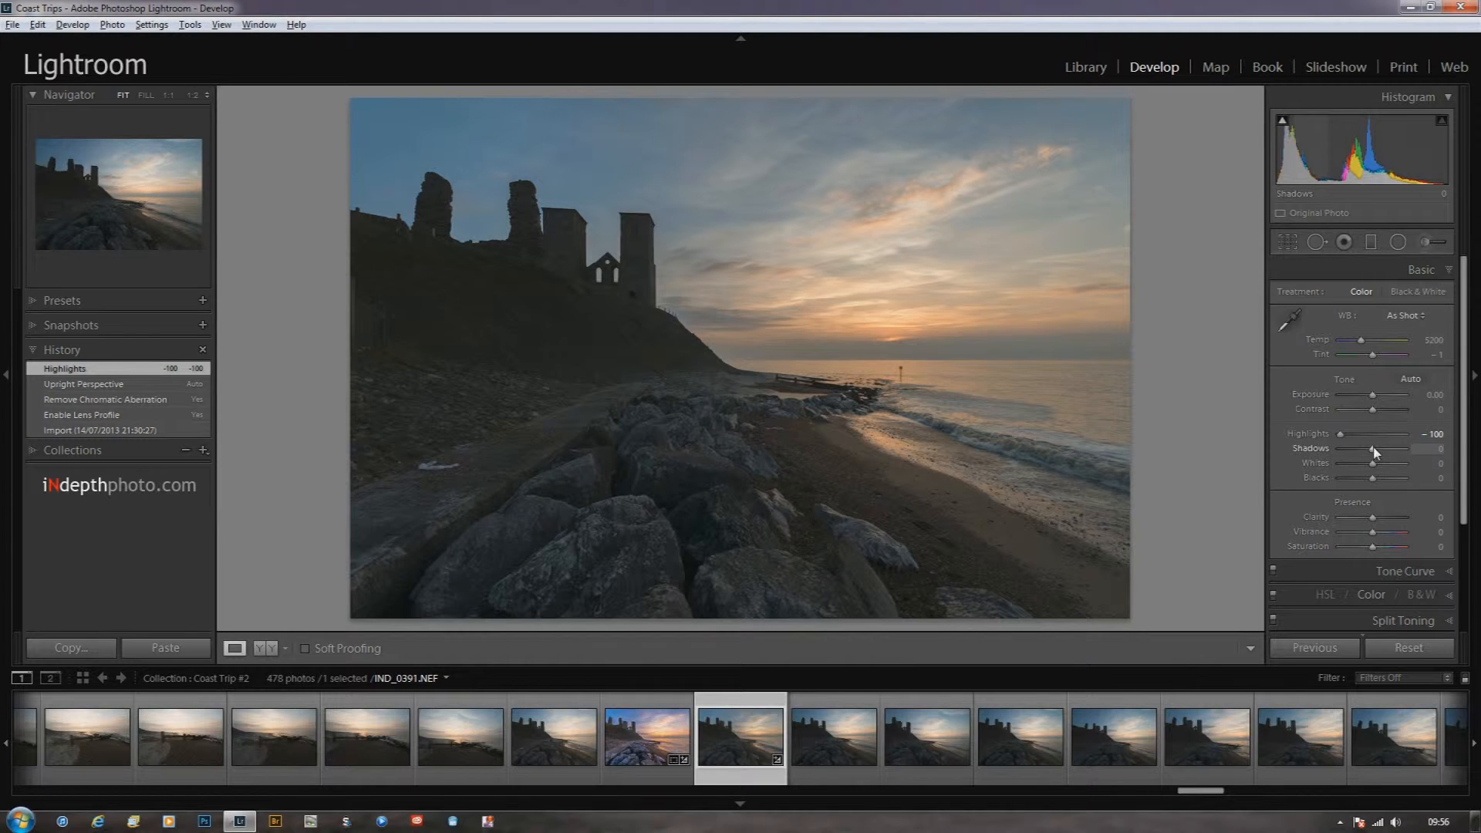
pyautogui.moveTo(1376, 453); pyautogui.dragTo(1410, 457)
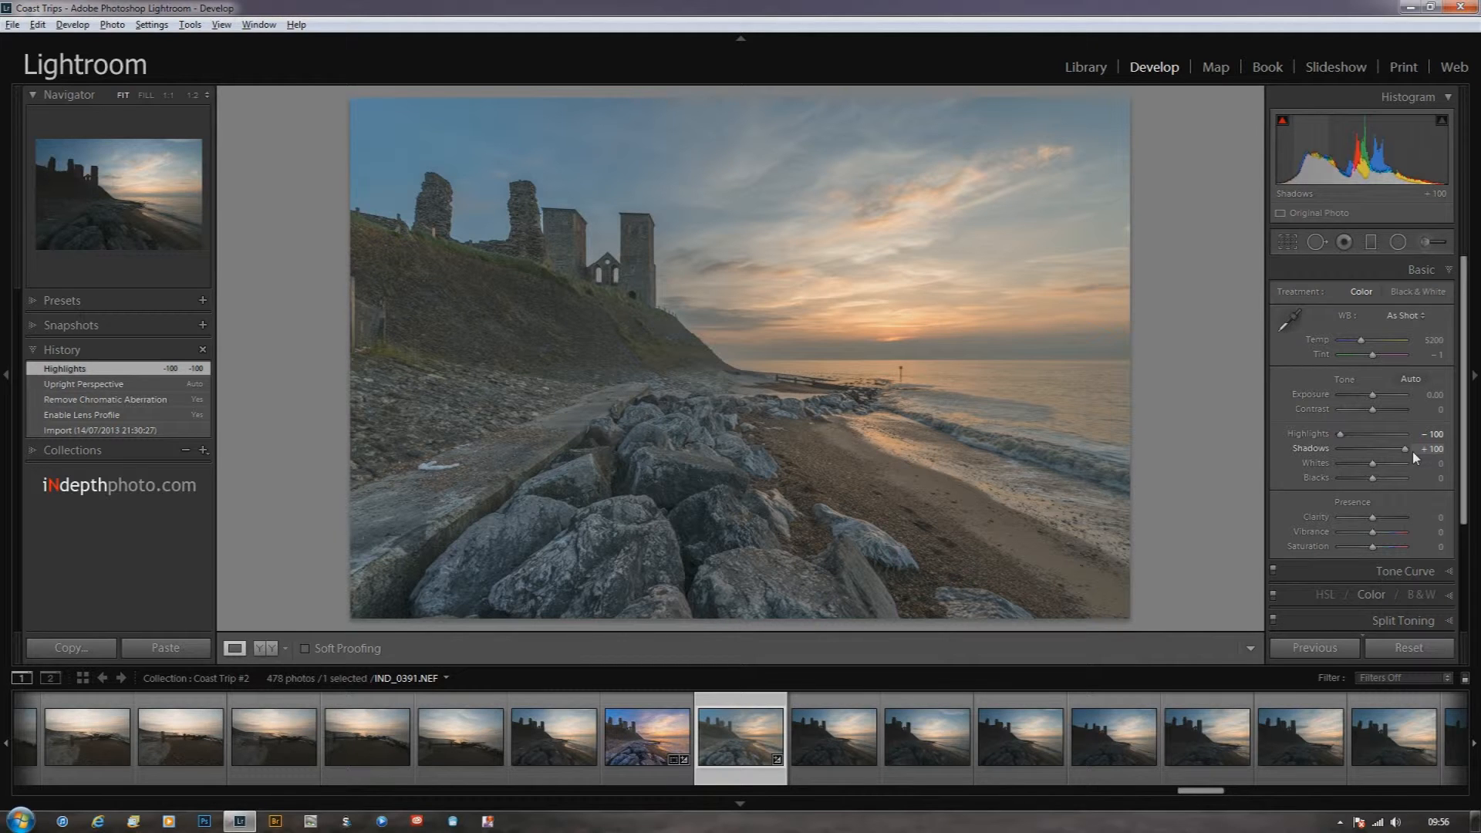
pyautogui.click(556, 238)
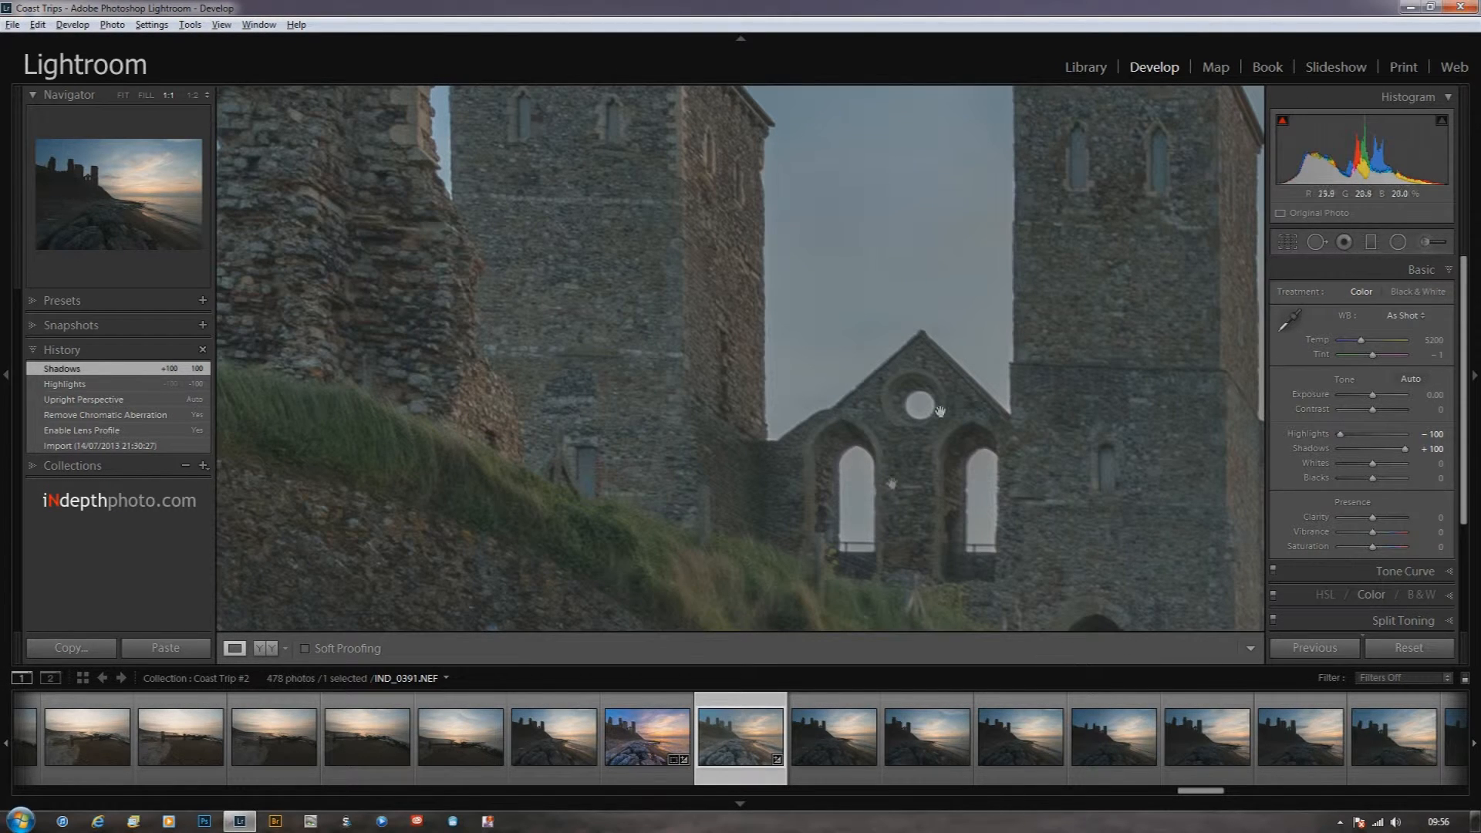
pyautogui.moveTo(1100, 401); pyautogui.dragTo(1069, 603)
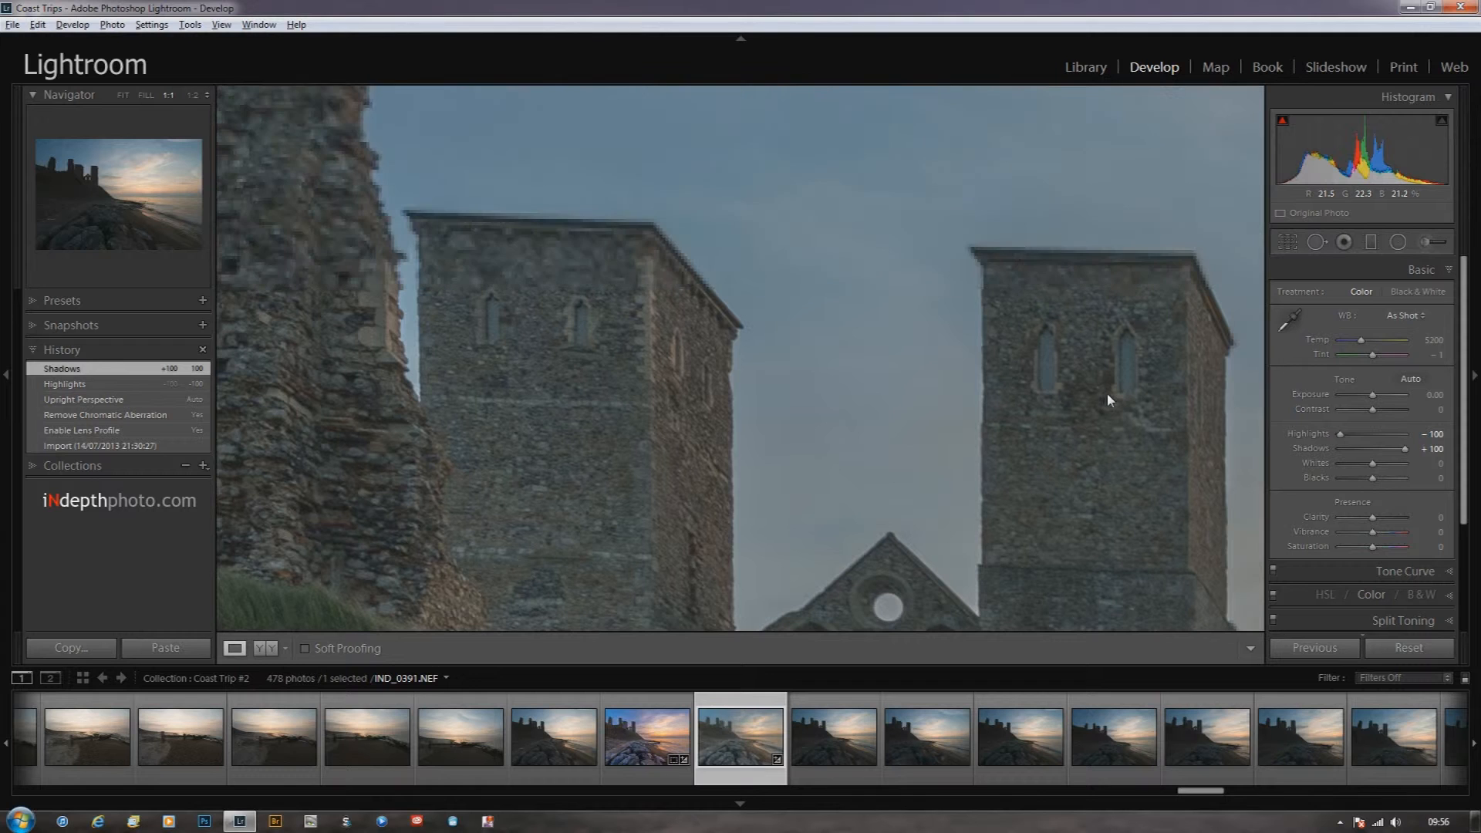
pyautogui.click(1111, 405)
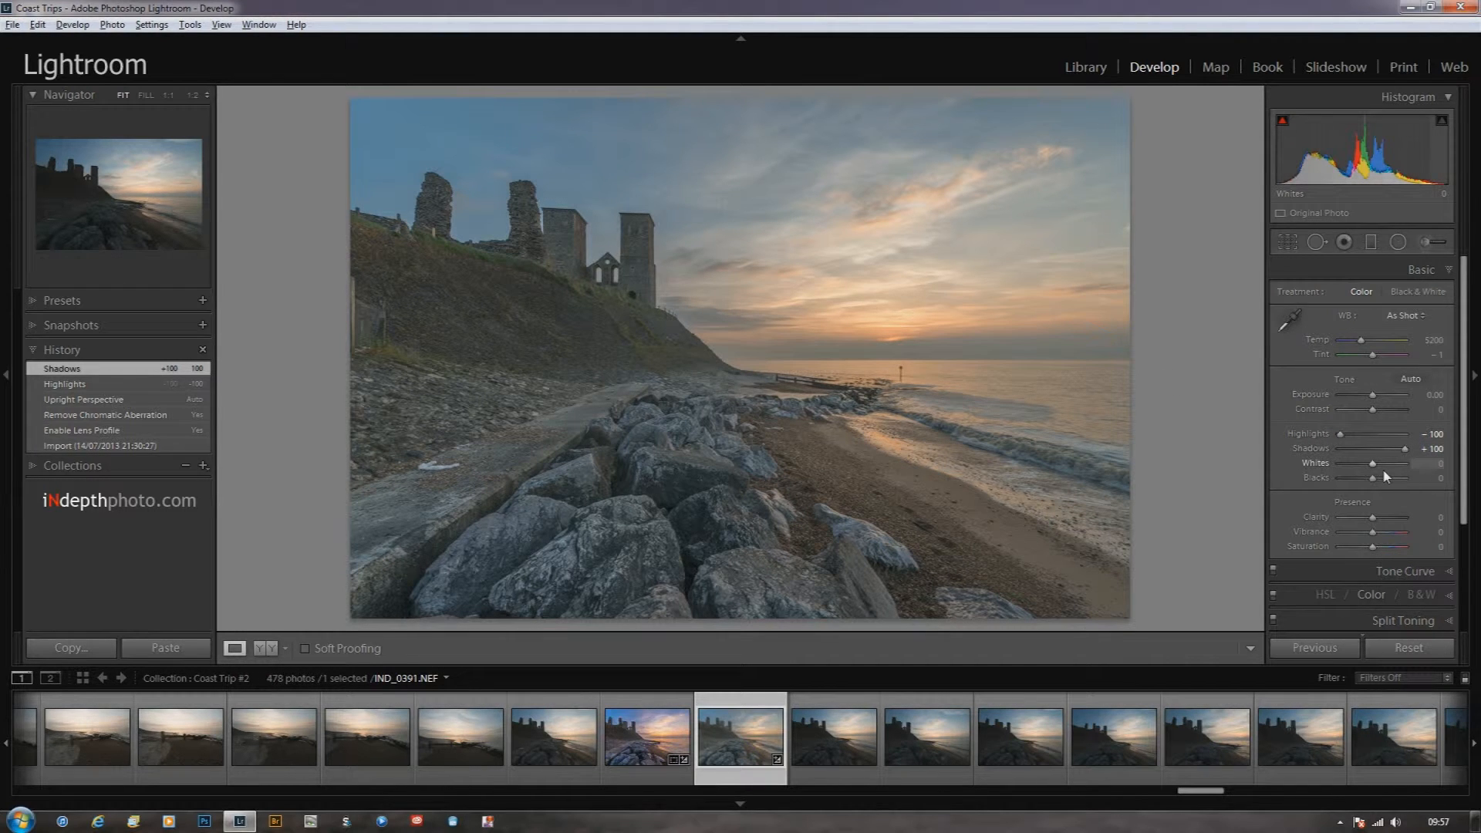
# Set the white point to Whites +20, using the clipping preview to judge the adjustment.
pyautogui.press('alt')
pyautogui.keyDown('alt'); pyautogui.click(1373, 464); pyautogui.keyUp('alt')
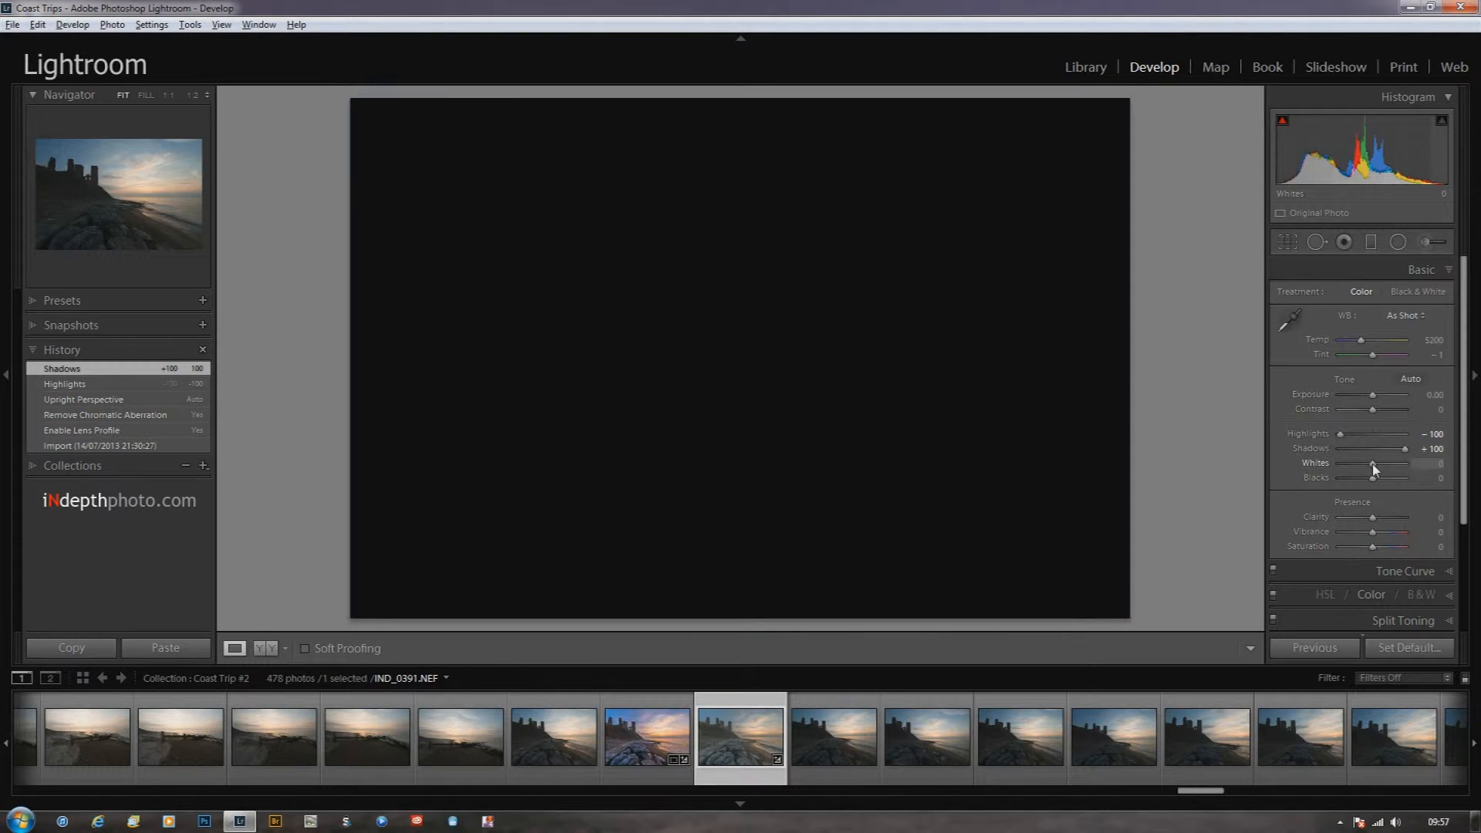
pyautogui.moveTo(1373, 465); pyautogui.dragTo(1381, 468)
pyautogui.moveTo(1381, 468); pyautogui.dragTo(1379, 468)
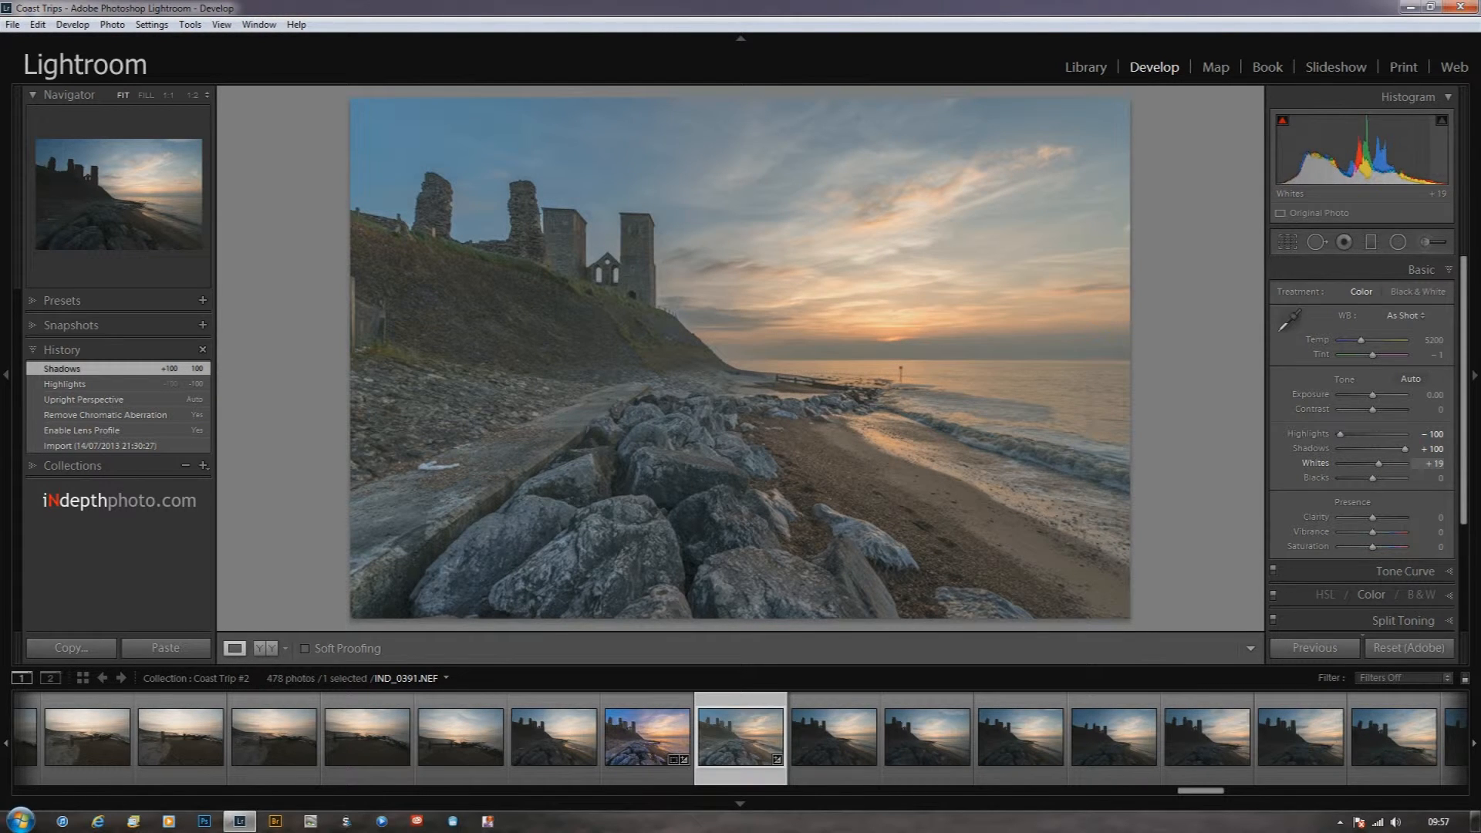
pyautogui.moveTo(1379, 463); pyautogui.dragTo(1379, 463)
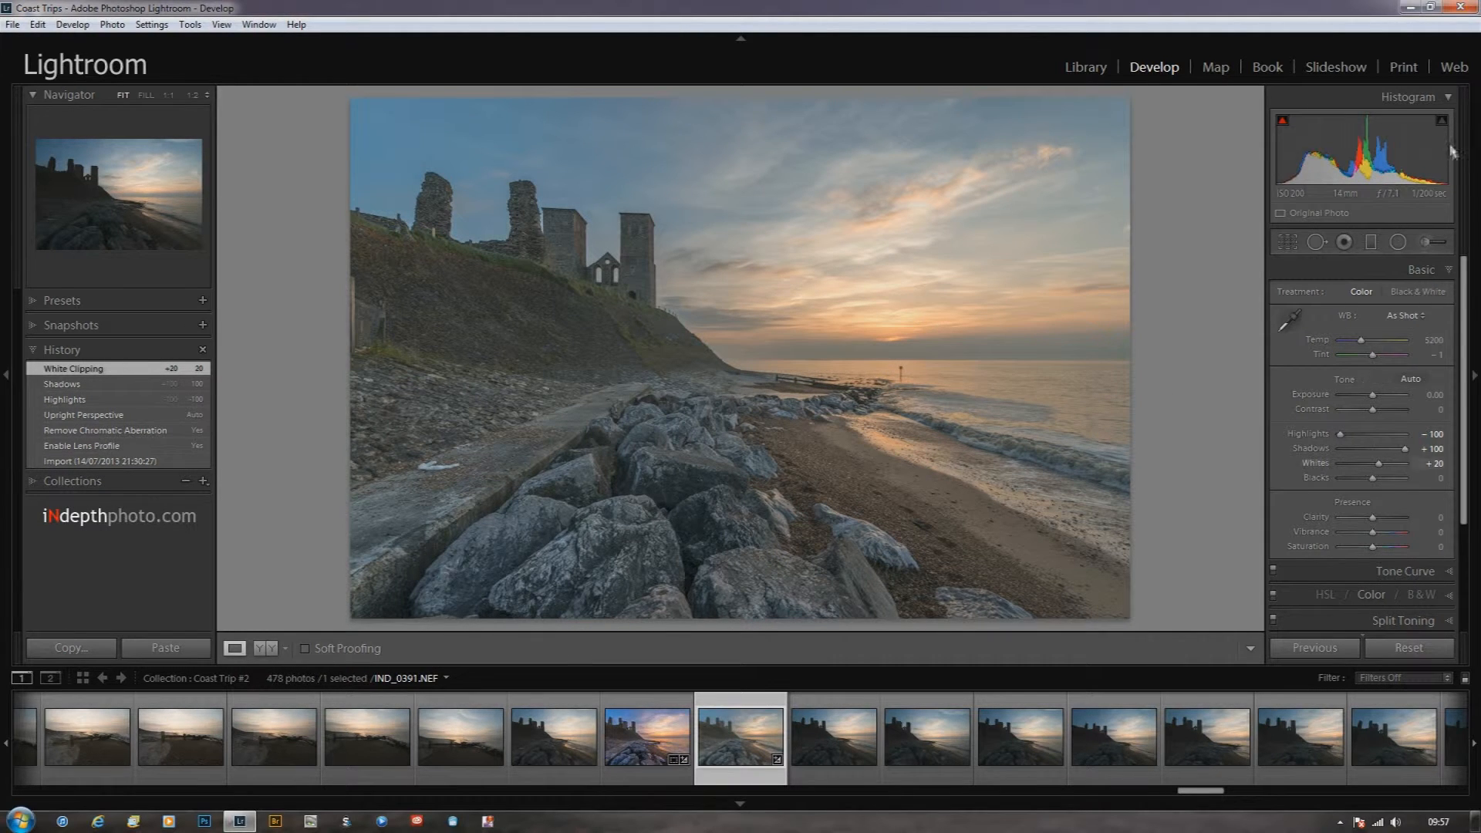
# Set Blacks to -50 using the clipping preview, and compare the result with the before view and the Shadows history state.
pyautogui.press('alt')
pyautogui.keyDown('alt'); pyautogui.click(1374, 480); pyautogui.keyUp('alt')
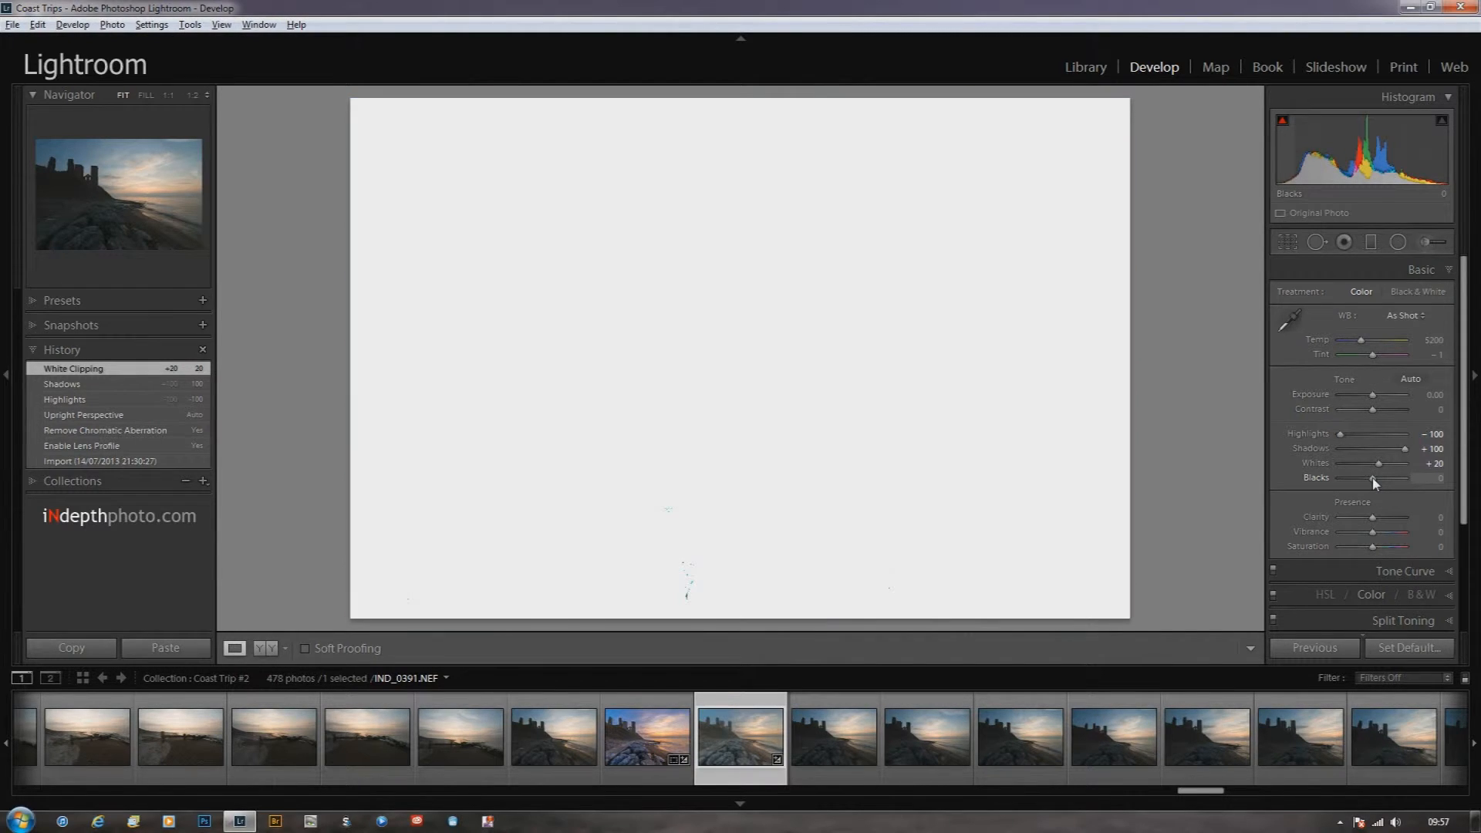
pyautogui.moveTo(1372, 478); pyautogui.dragTo(1371, 479)
pyautogui.moveTo(1370, 484); pyautogui.dragTo(1367, 486)
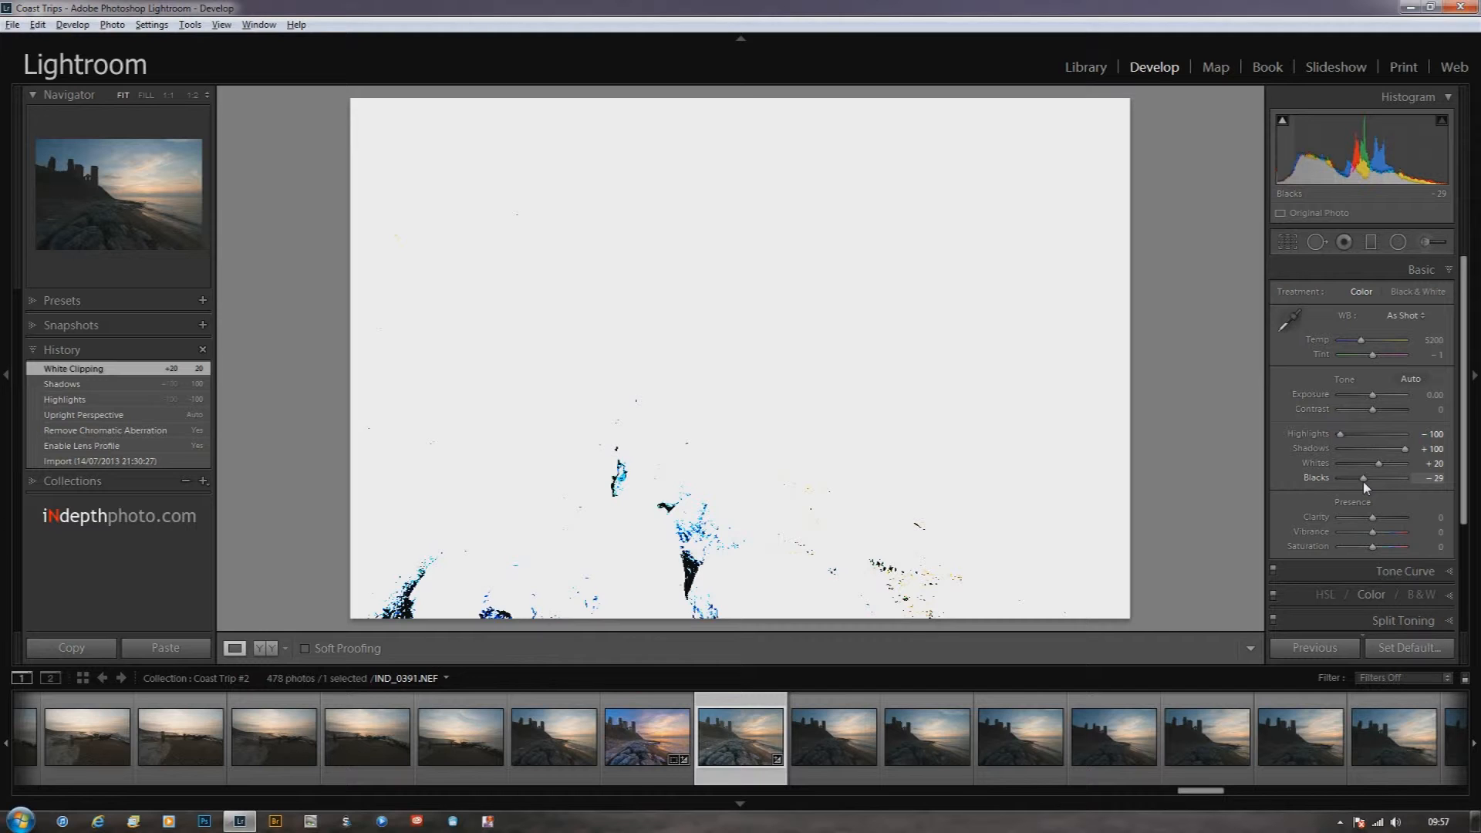
pyautogui.moveTo(1363, 482); pyautogui.dragTo(1356, 484)
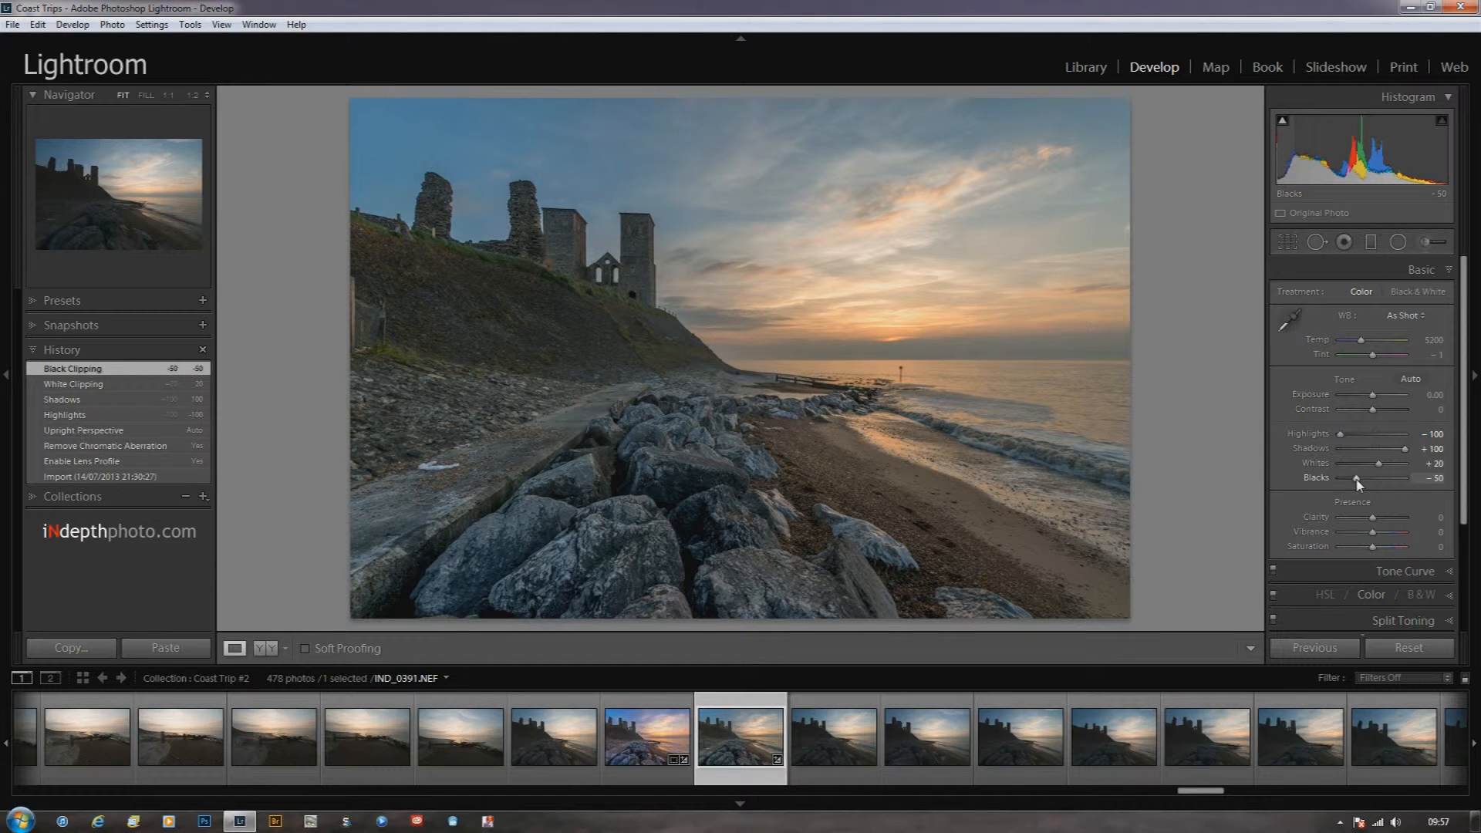
pyautogui.press('\\')
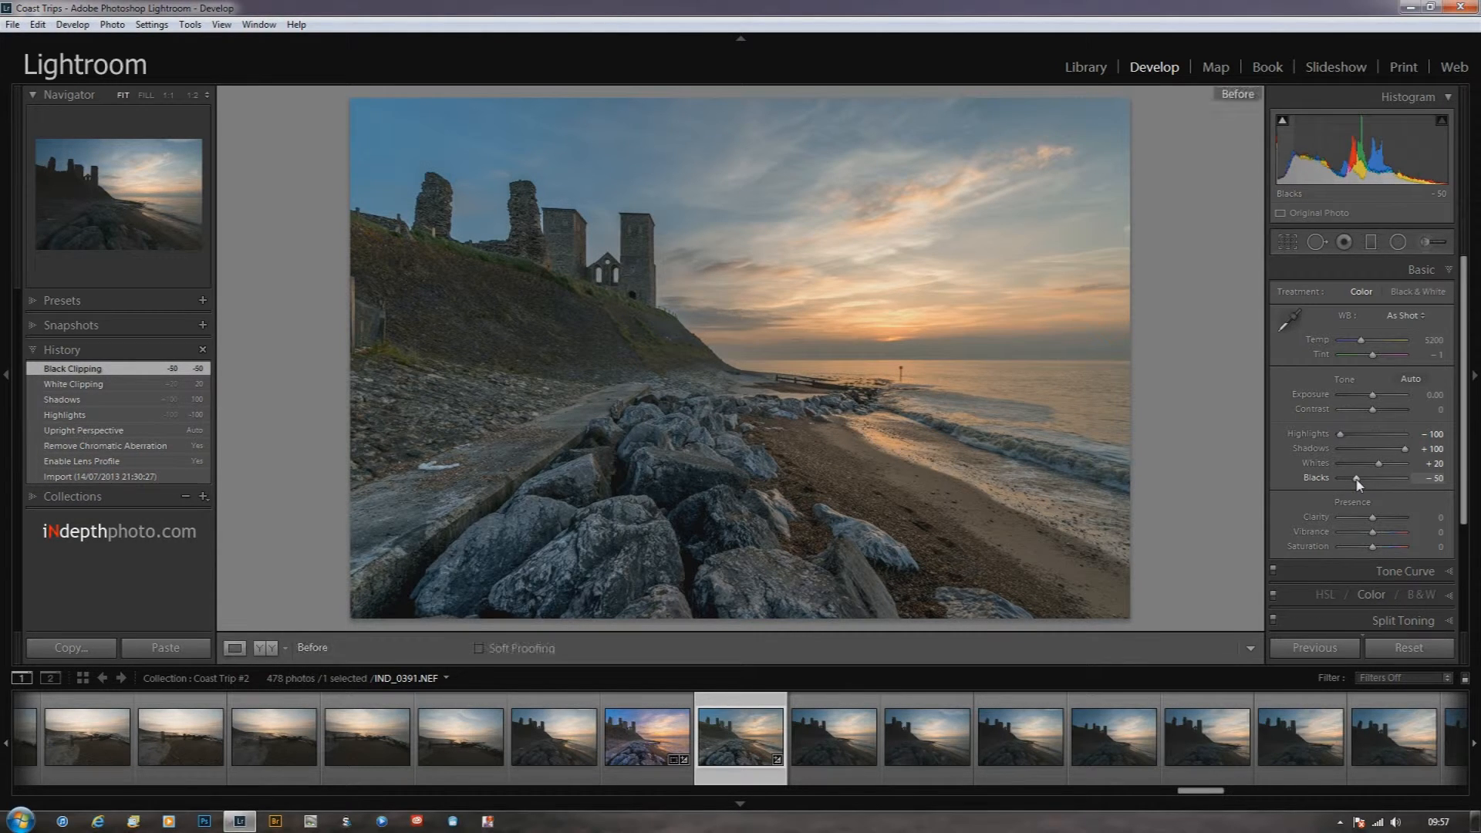
pyautogui.press('\\')
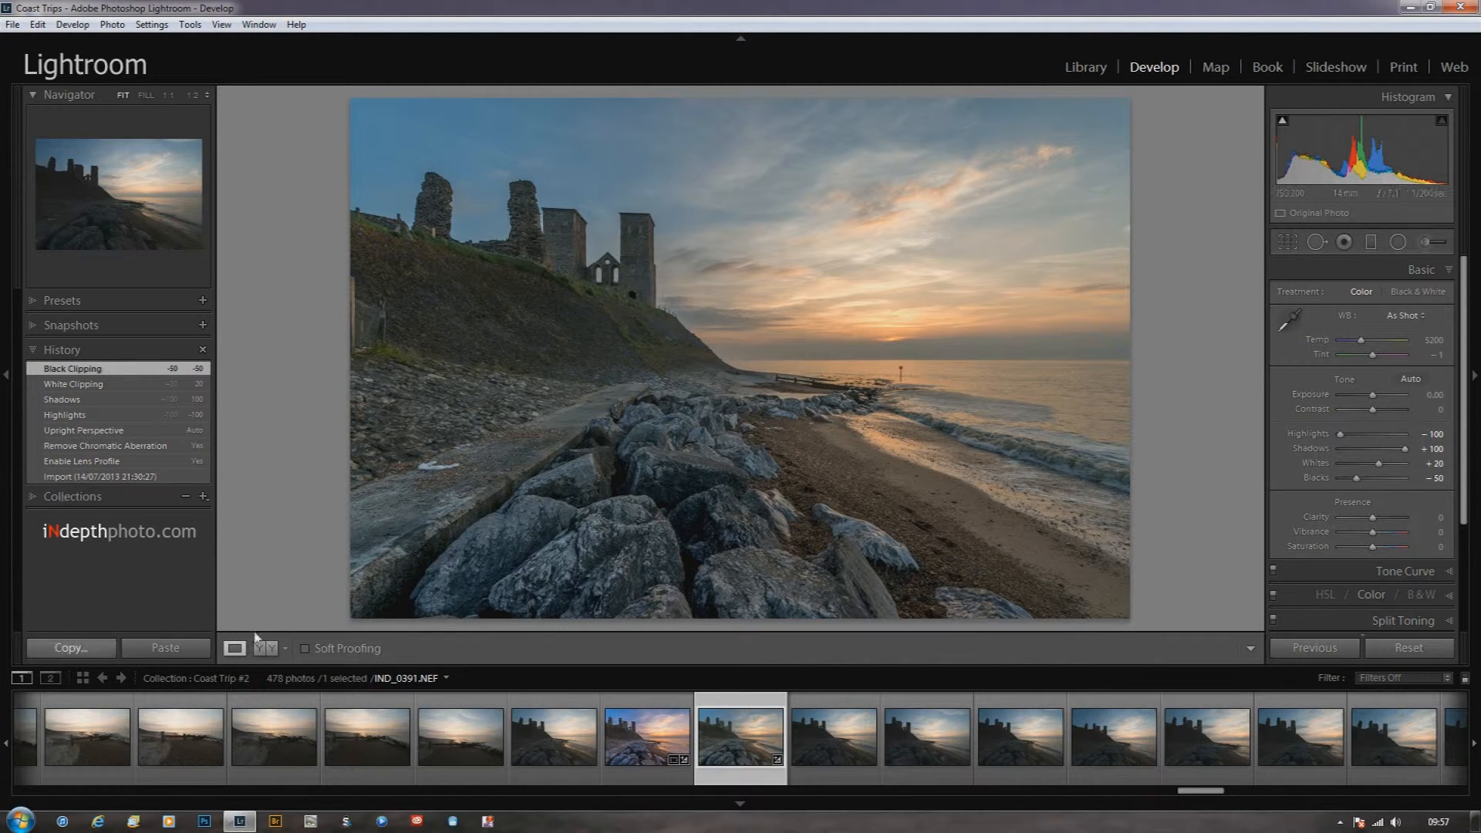
pyautogui.click(75, 401)
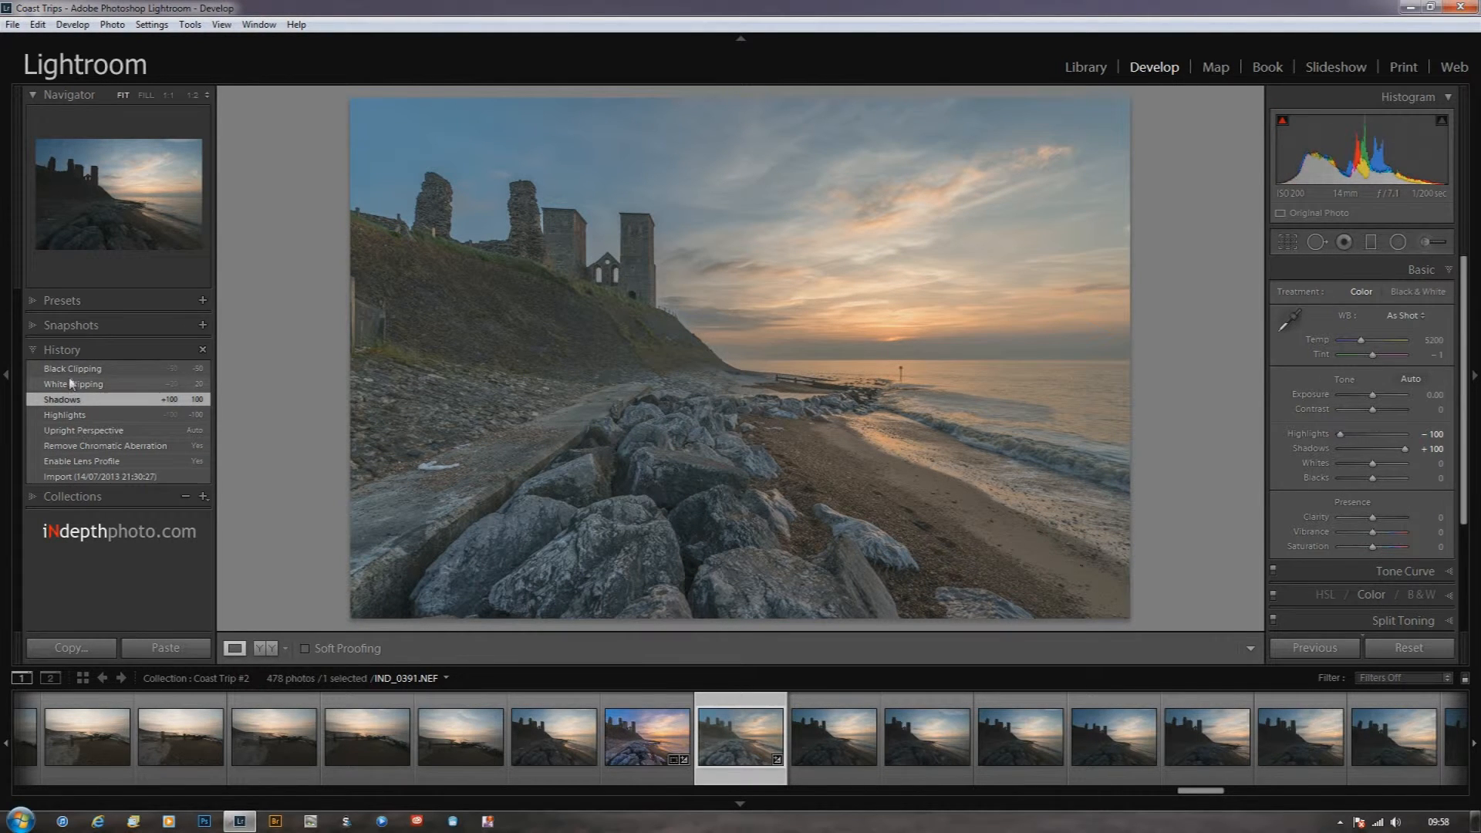
pyautogui.click(70, 370)
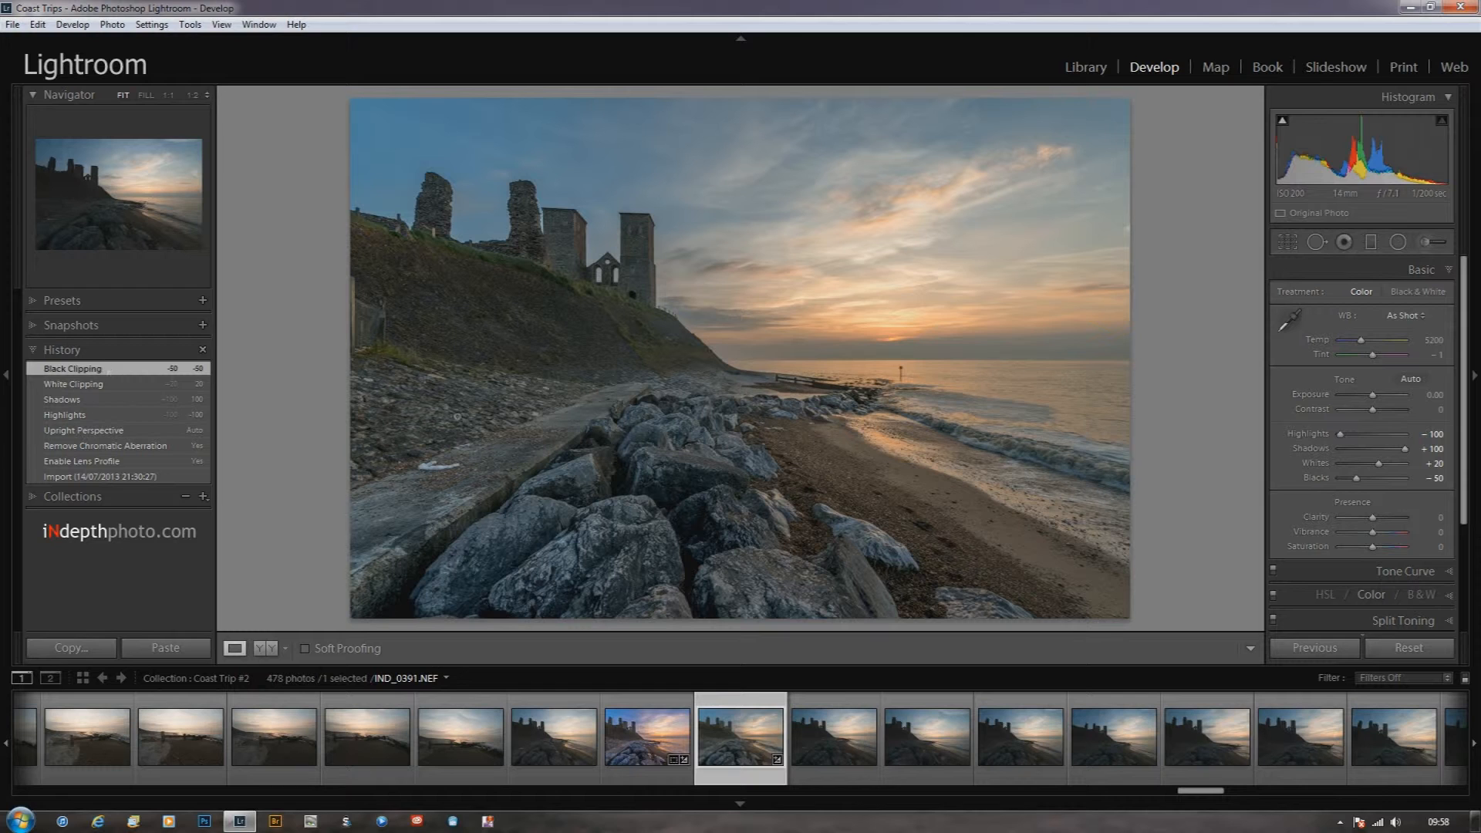
# Strengthen the photo's presence with Clarity at +25, Vibrance at +50 and Saturation at +15.
pyautogui.click(1429, 518)
pyautogui.write('25')
pyautogui.press('Return')
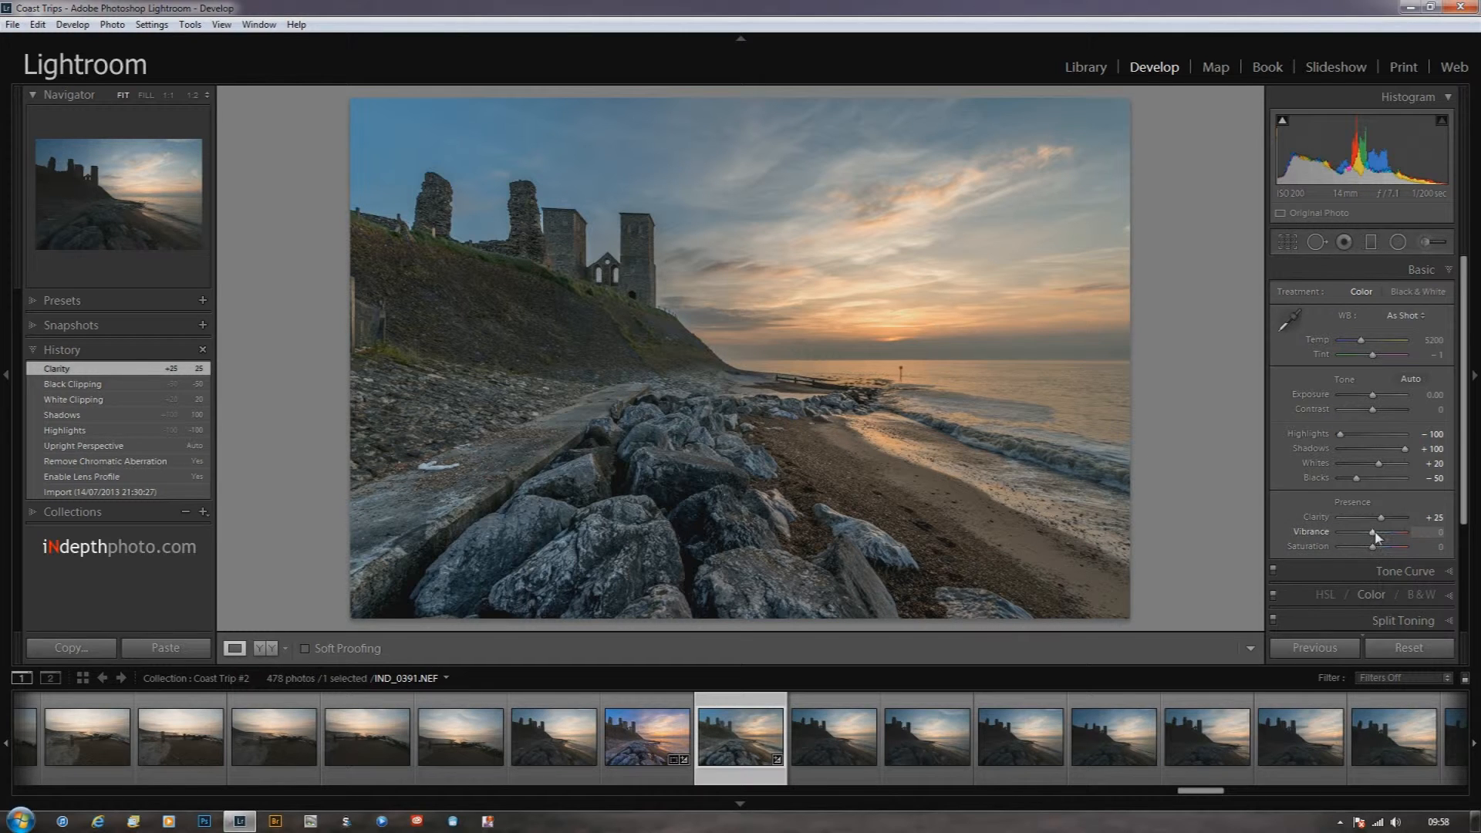
pyautogui.moveTo(1376, 536); pyautogui.dragTo(1388, 532)
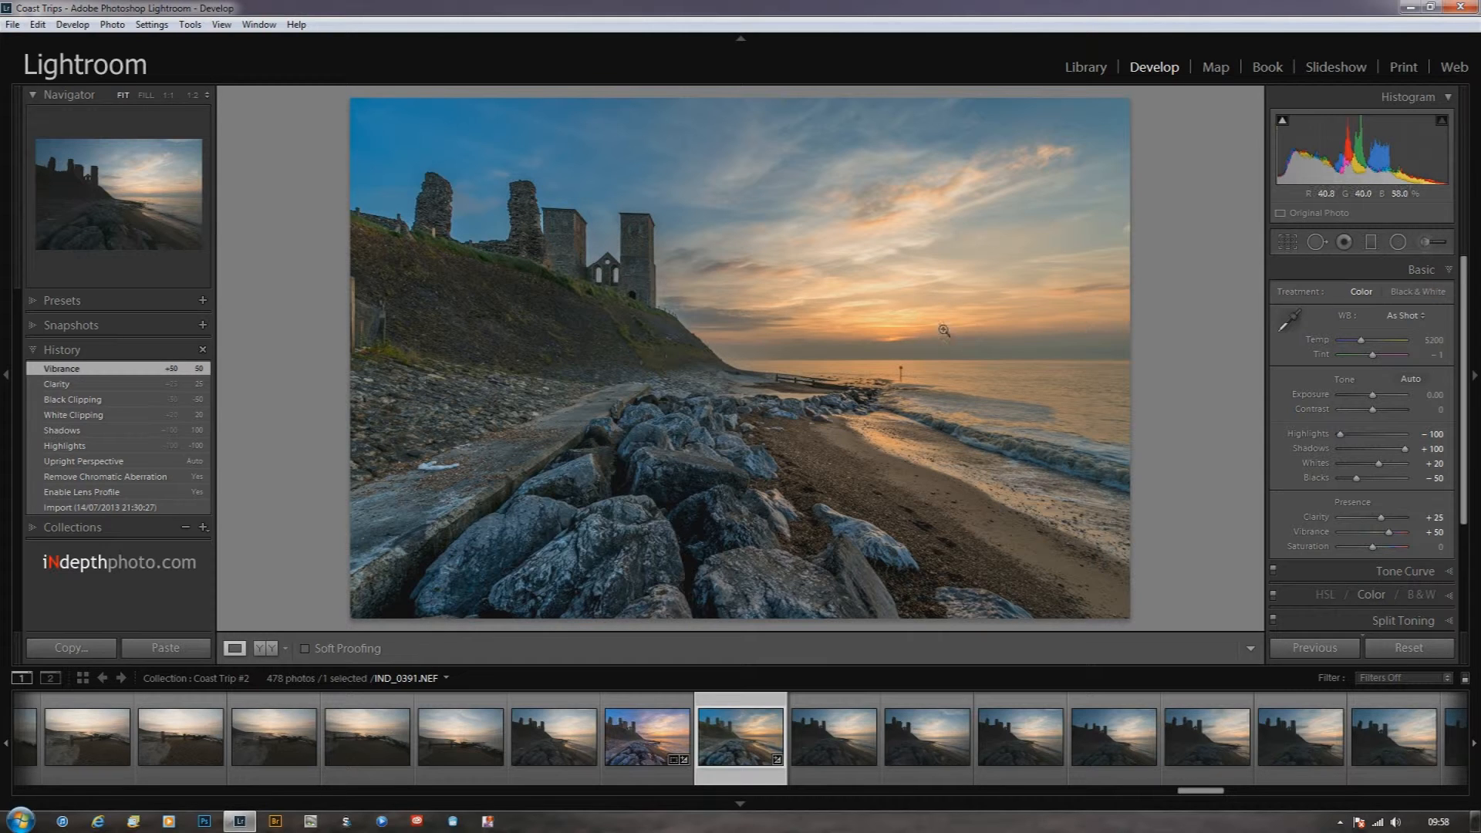
pyautogui.click(1435, 548)
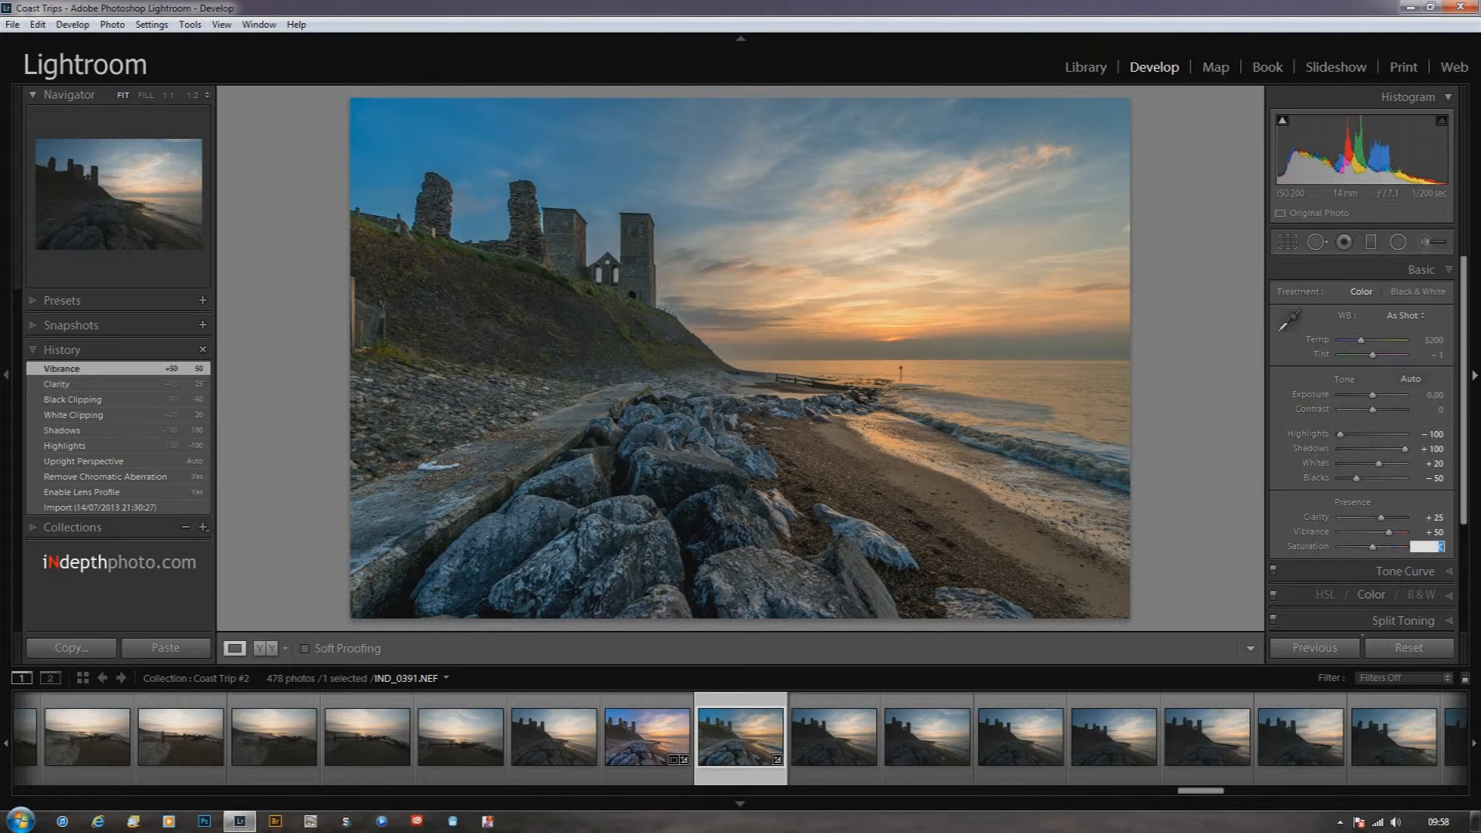
pyautogui.write('15')
pyautogui.press('Return')
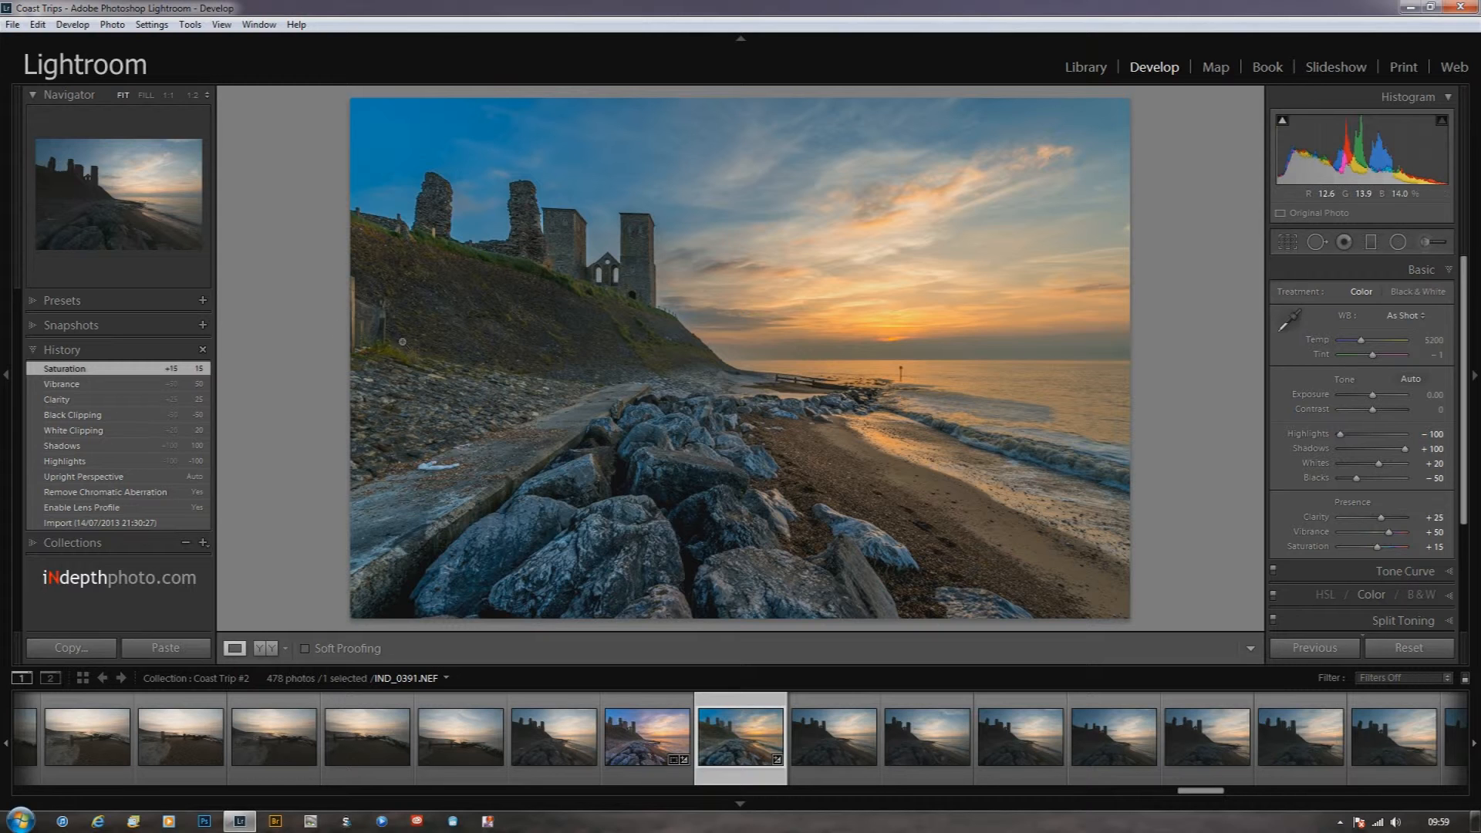
# Crop the photo slightly tighter from its left and right edges with the aspect ratio locked, and apply the crop.
pyautogui.click(1287, 242)
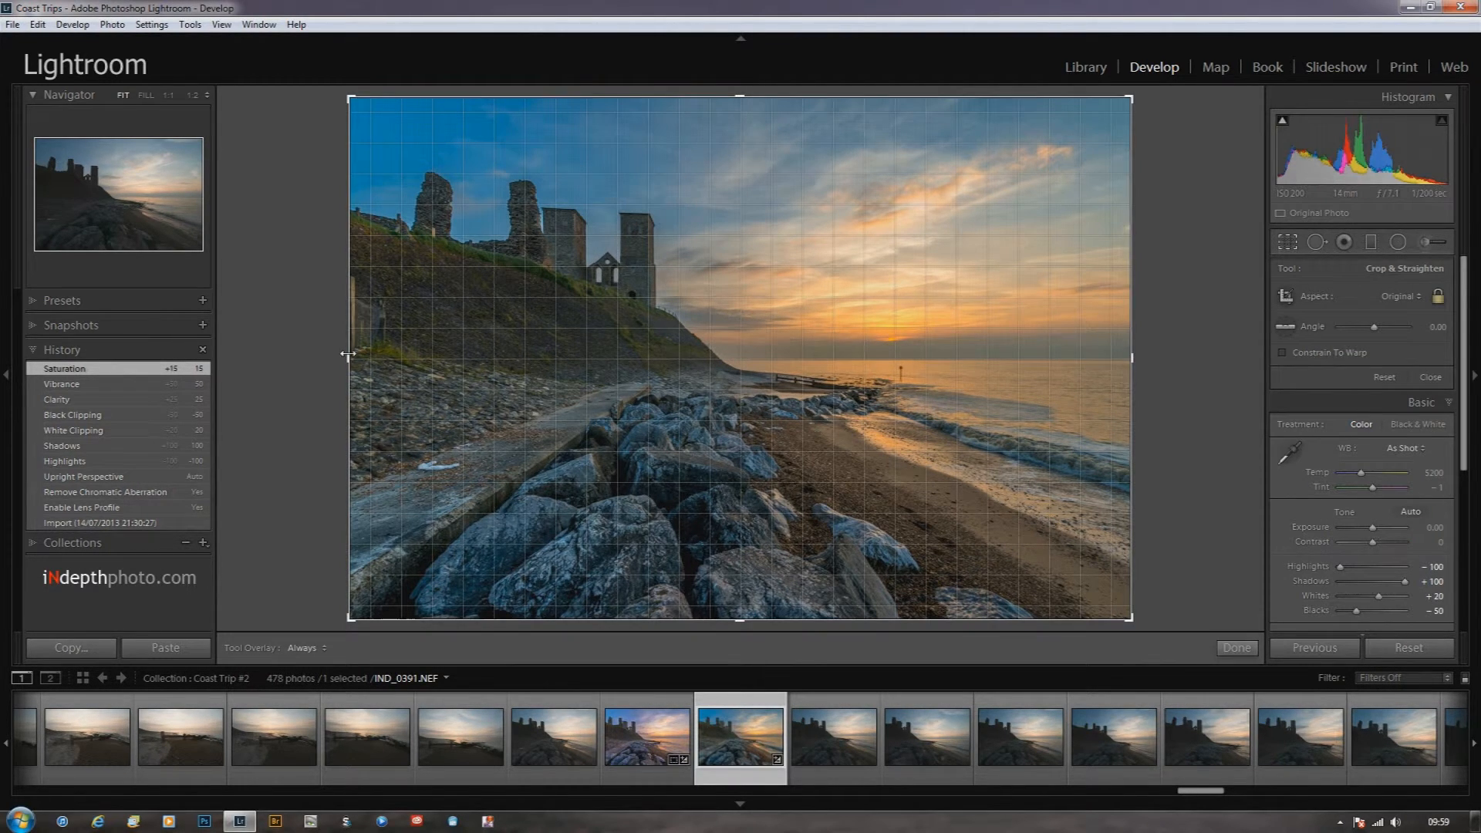
pyautogui.moveTo(349, 355); pyautogui.dragTo(371, 354)
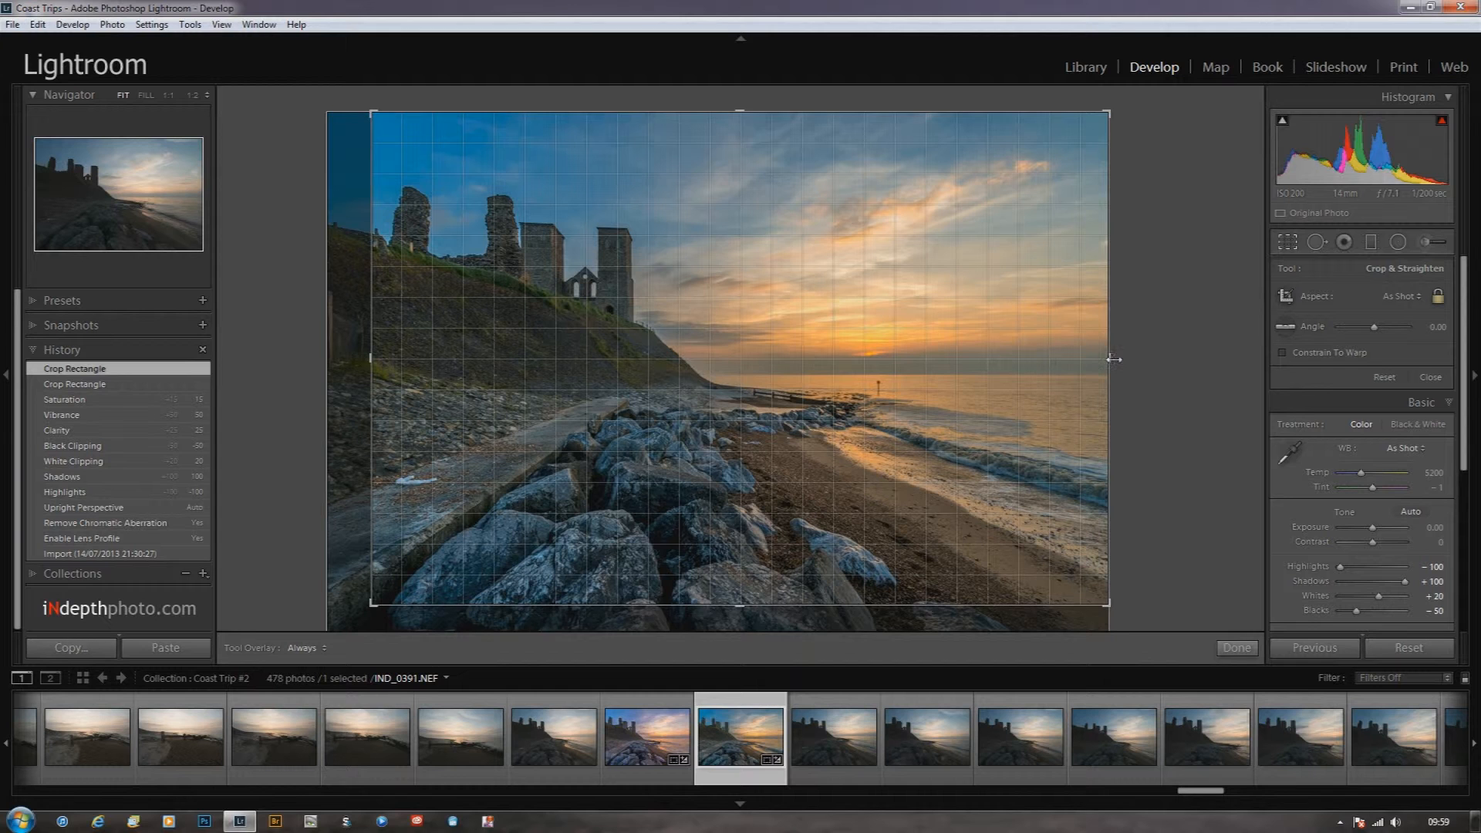
pyautogui.moveTo(1108, 358); pyautogui.dragTo(1101, 358)
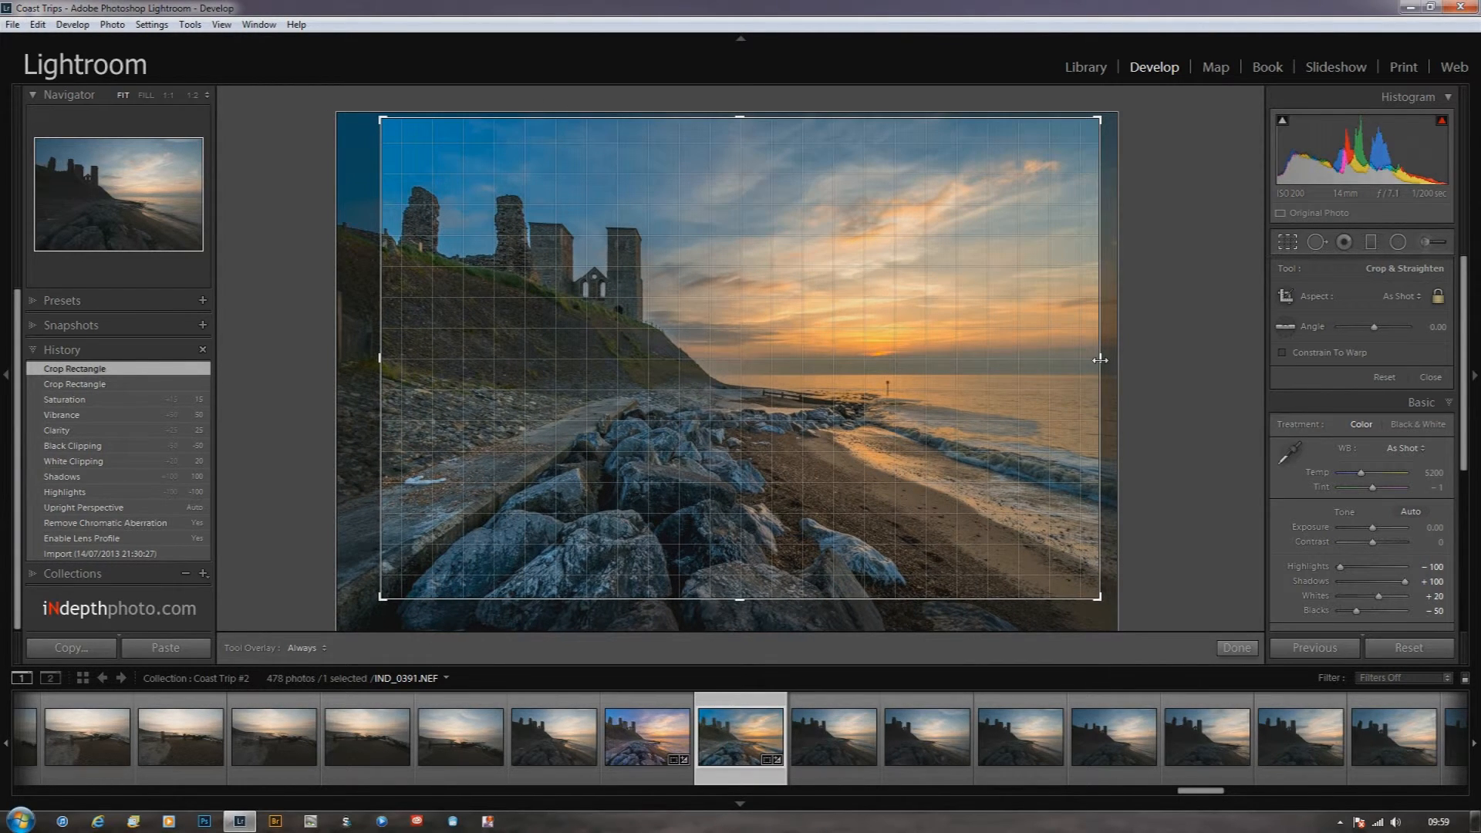
pyautogui.click(1236, 648)
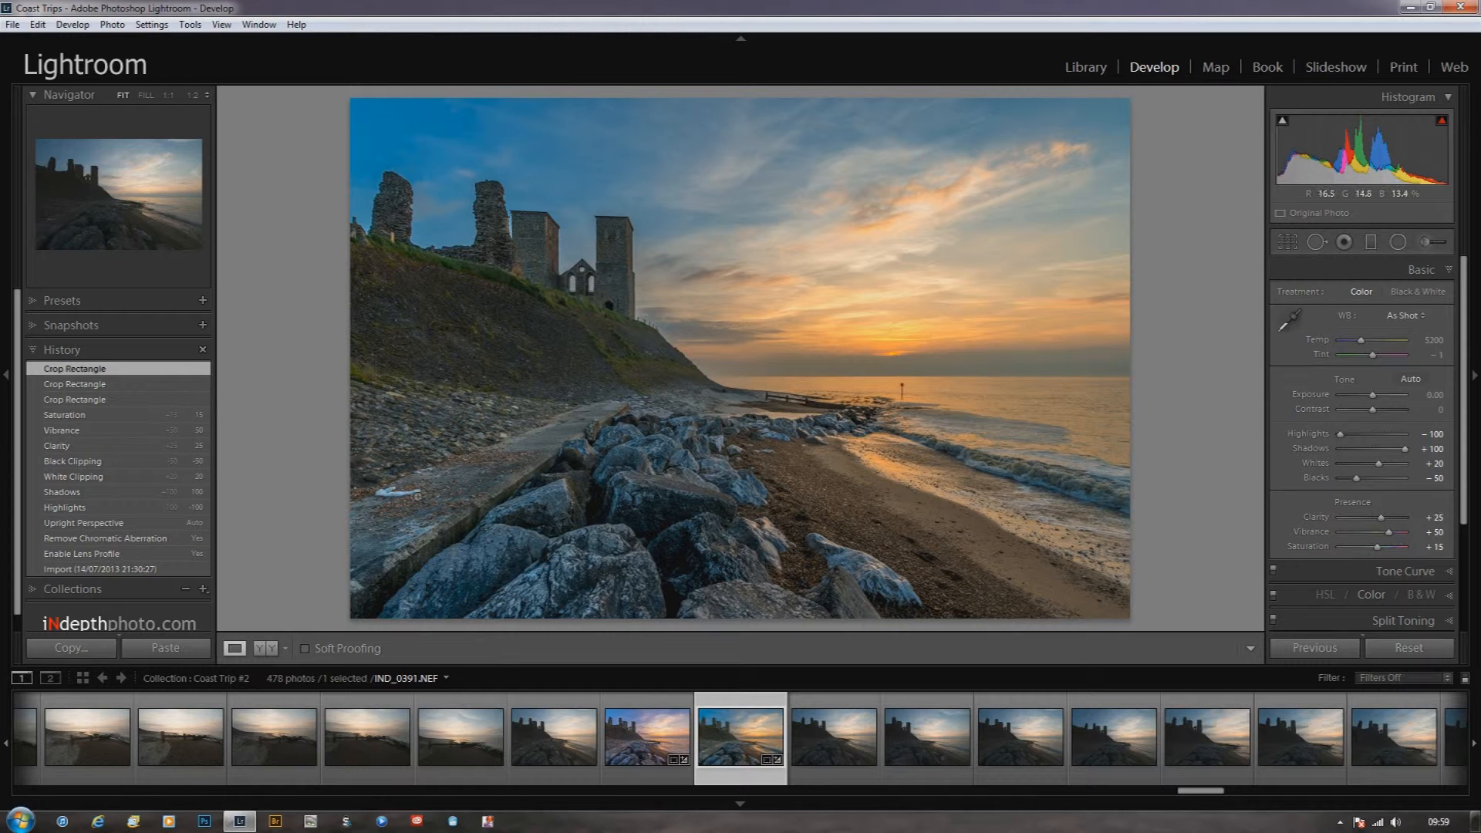
# Heal the white debris on the concrete path beside the rocks, moving the sample source to a clean area farther up the path.
pyautogui.click(1318, 242)
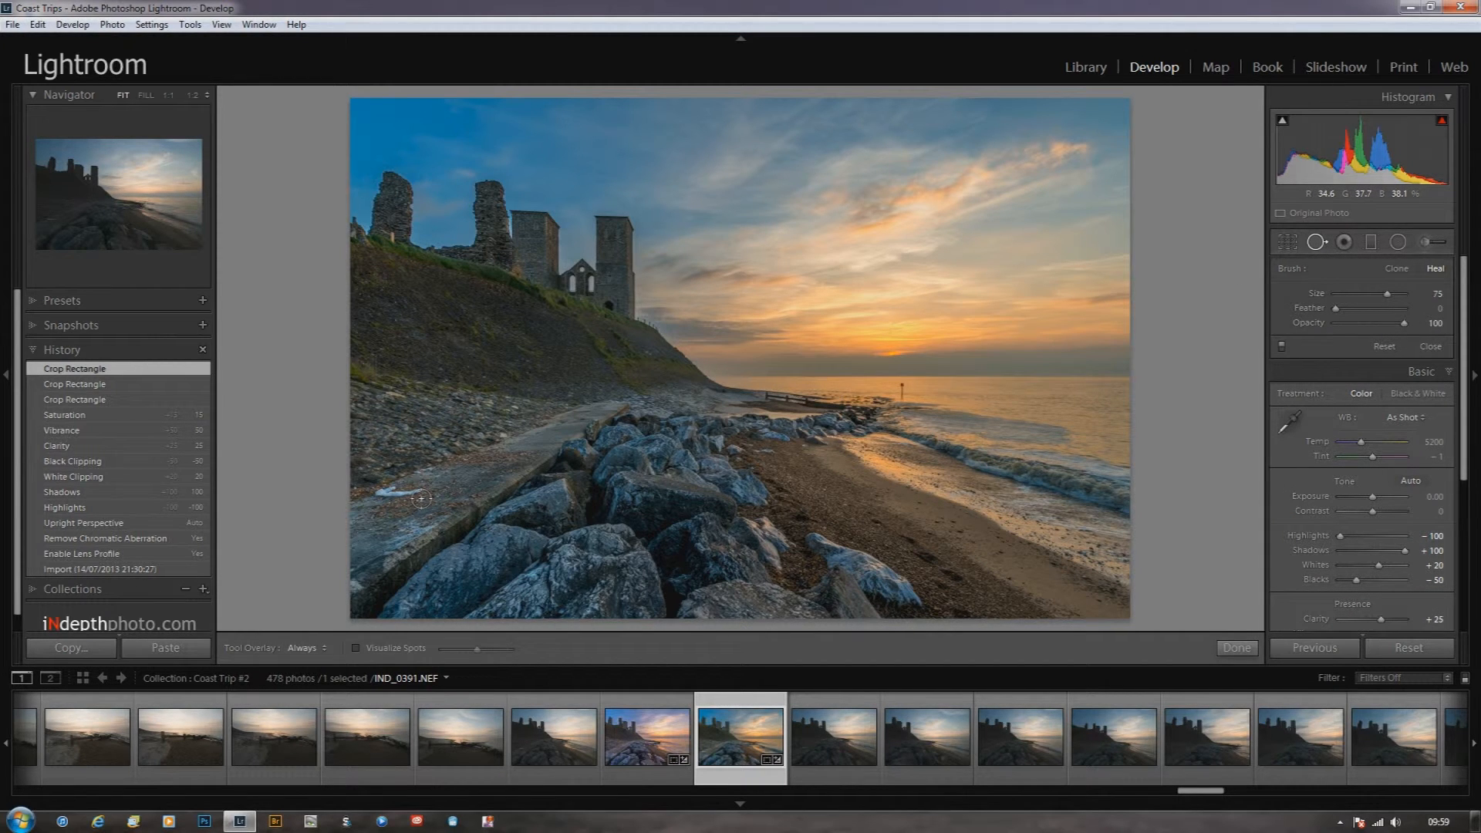
pyautogui.moveTo(421, 491); pyautogui.dragTo(378, 495)
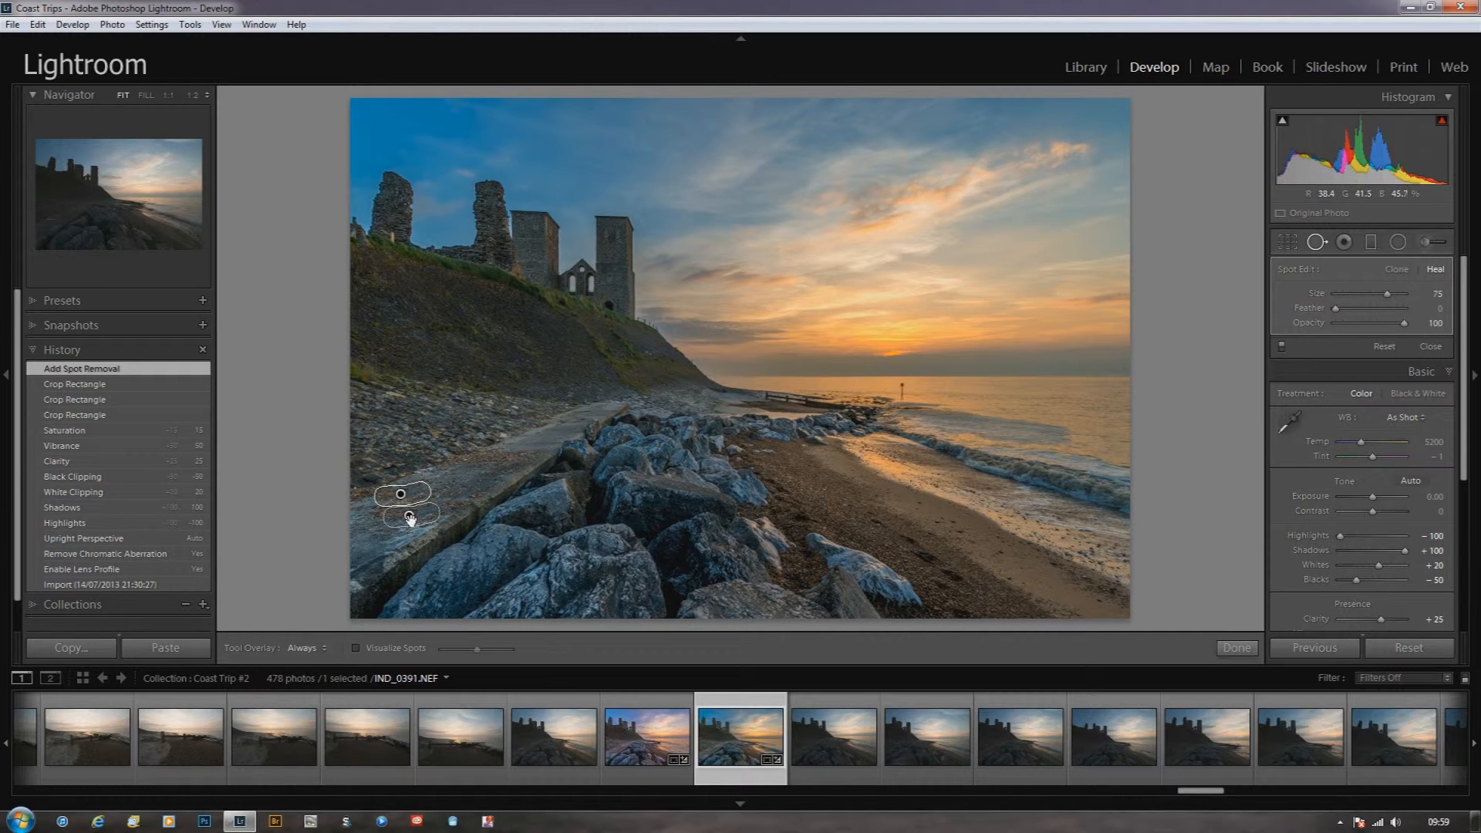
pyautogui.moveTo(410, 519); pyautogui.dragTo(462, 472)
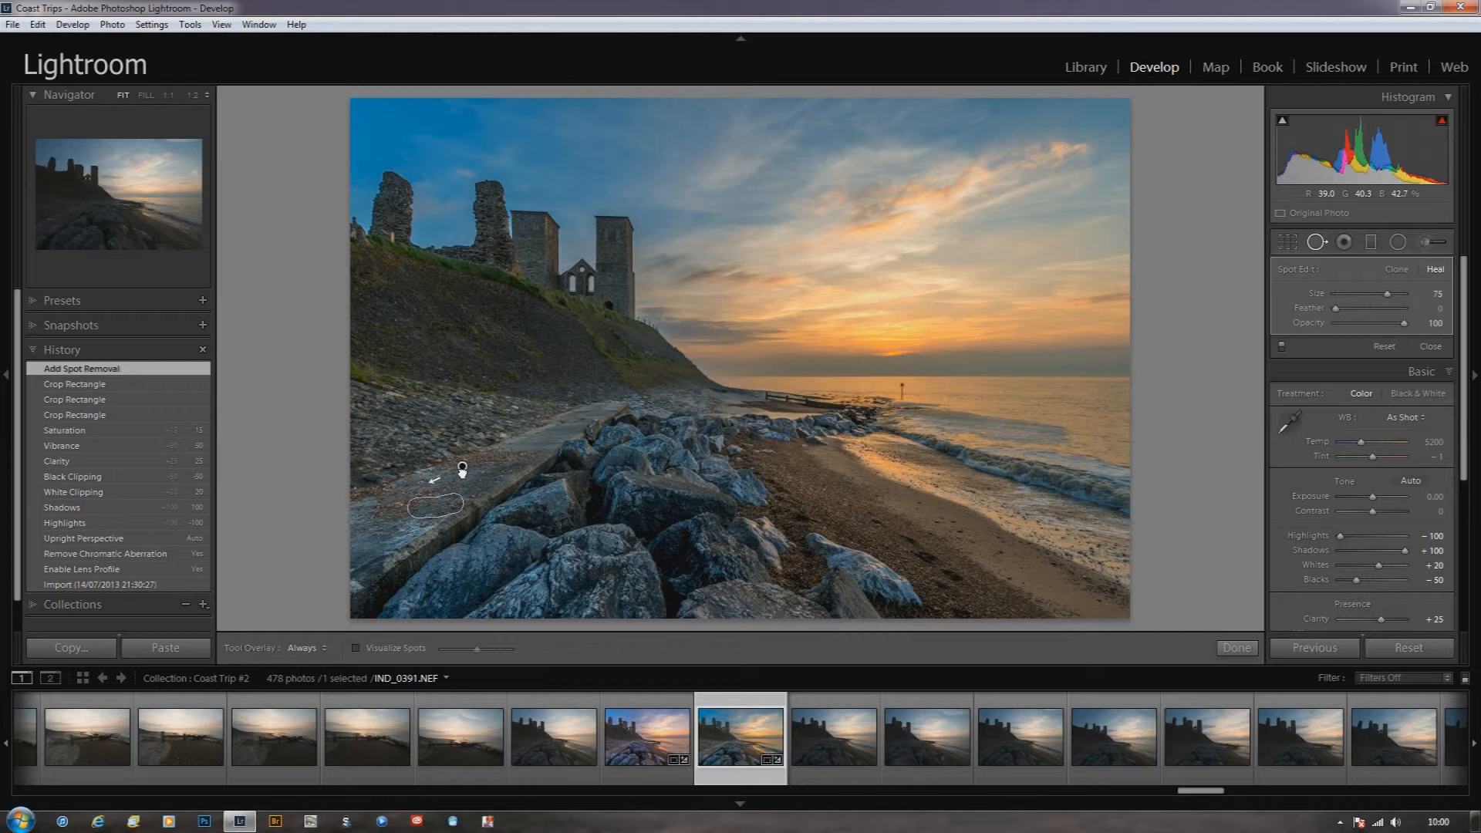
pyautogui.moveTo(462, 471); pyautogui.dragTo(464, 469)
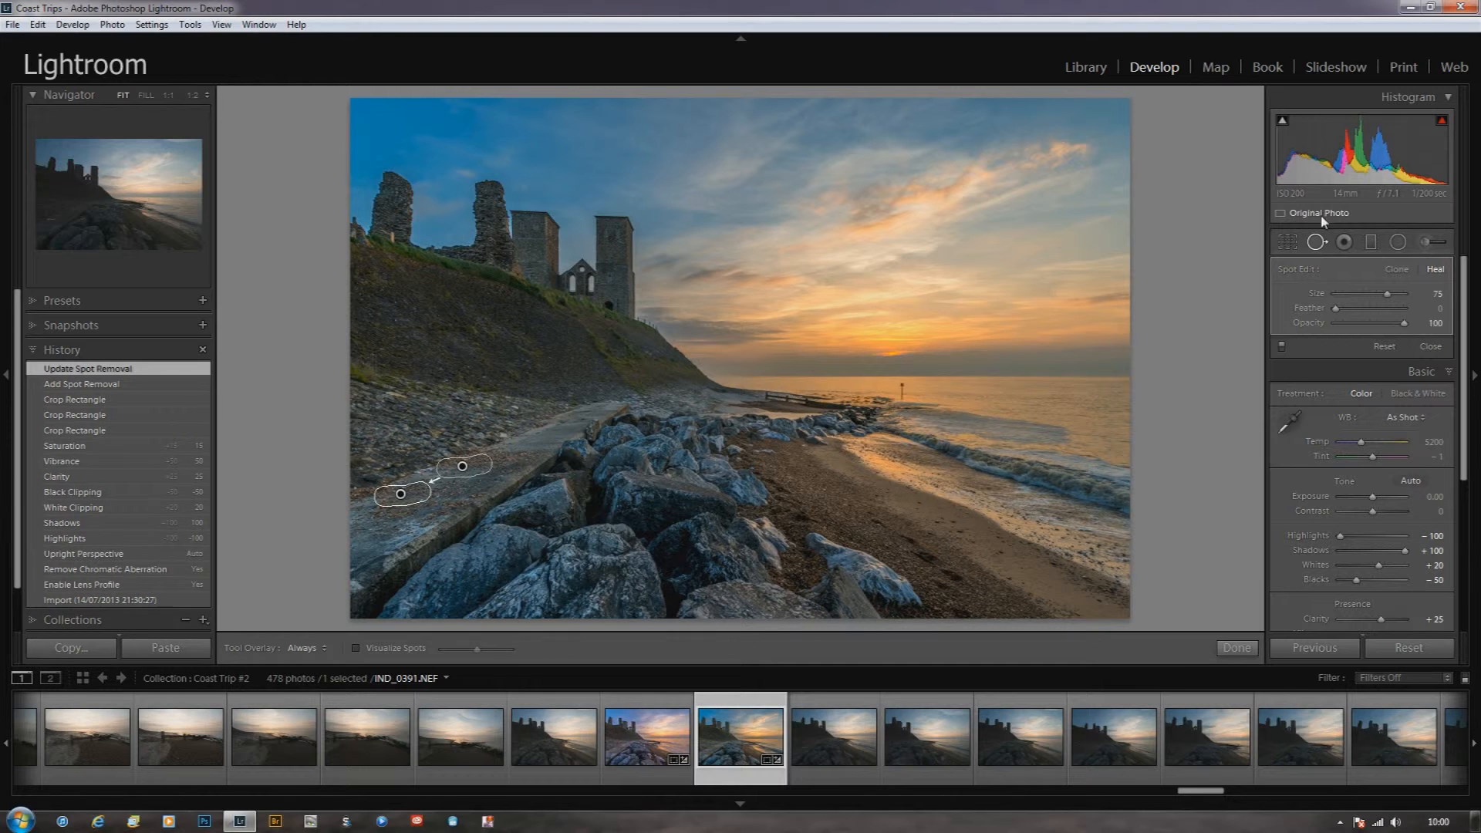
pyautogui.click(1318, 242)
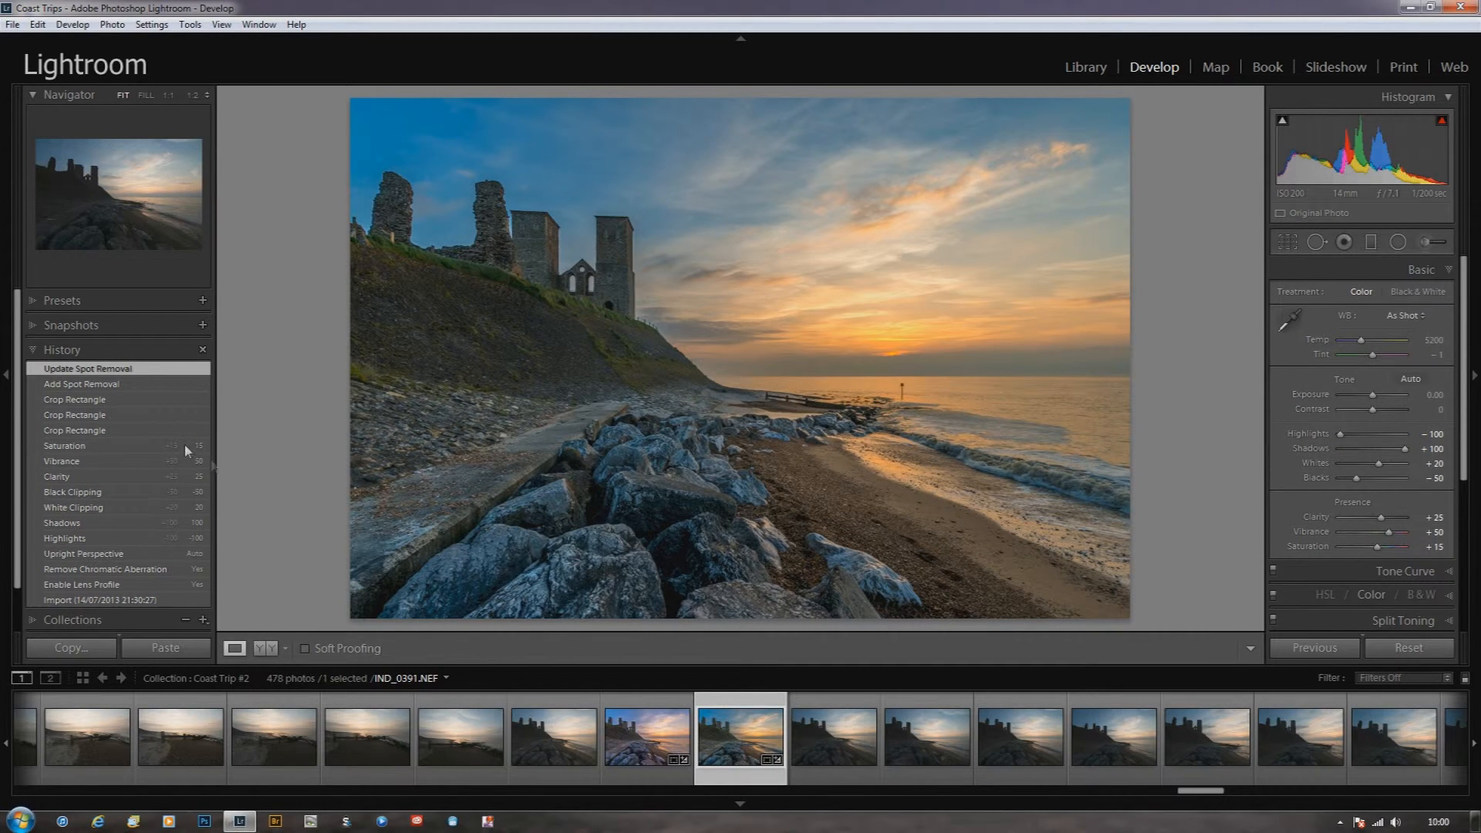
# Compare the last two spot removal history states, and heal the spot in the photo's lower-left corner with a source farther up the path's edge.
pyautogui.click(109, 385)
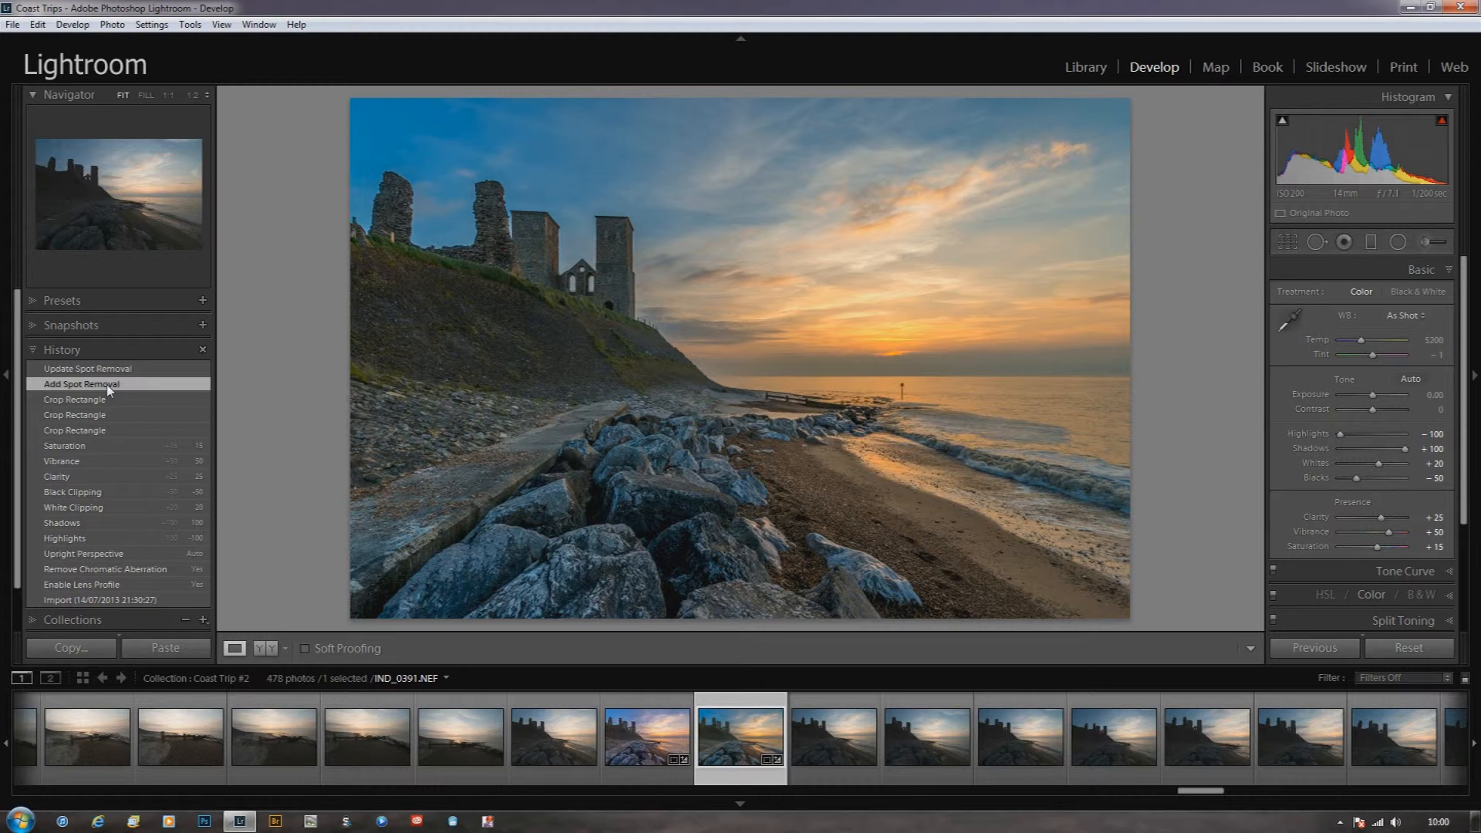
pyautogui.click(103, 370)
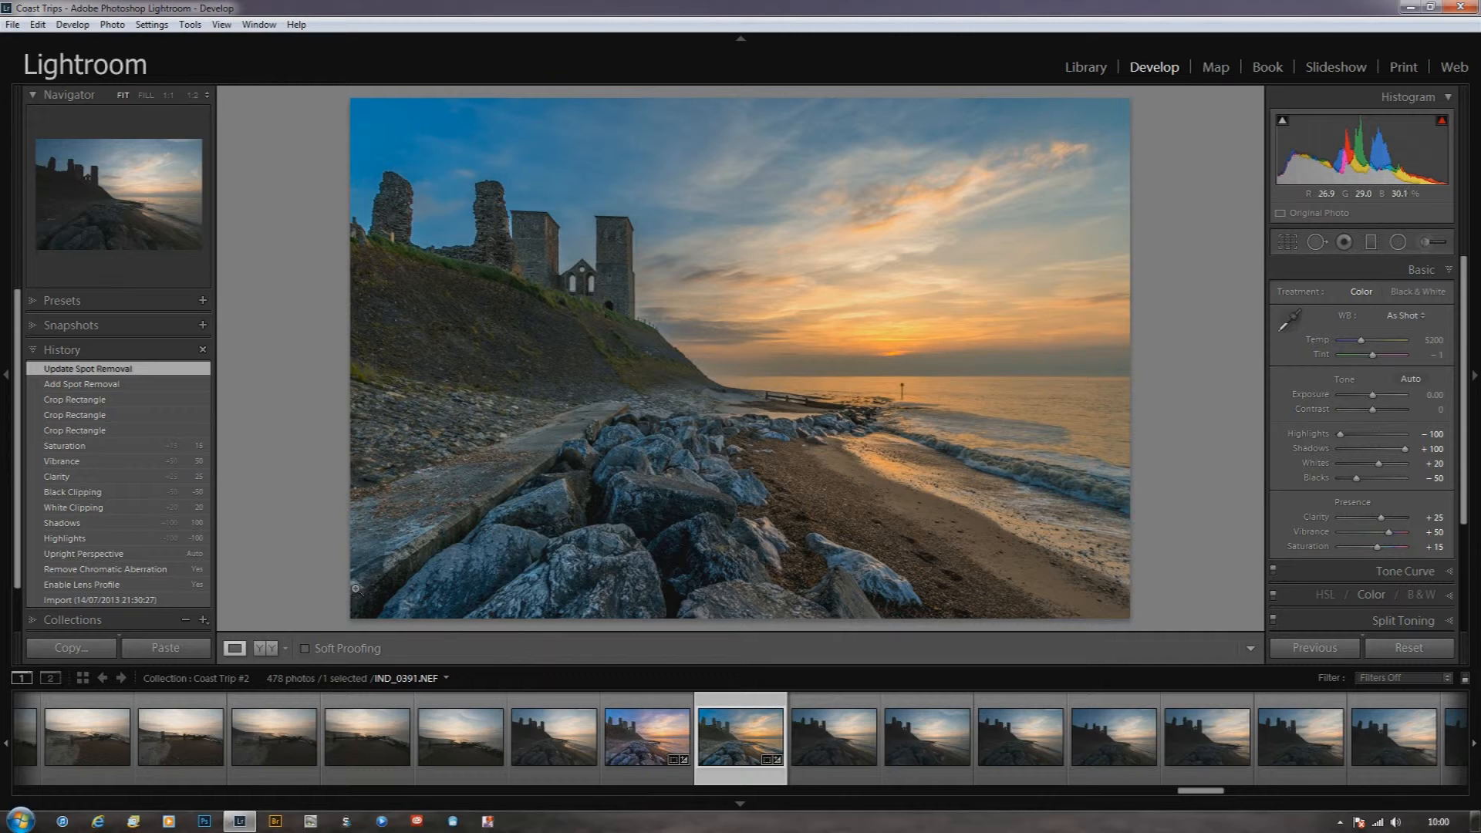
pyautogui.click(1318, 241)
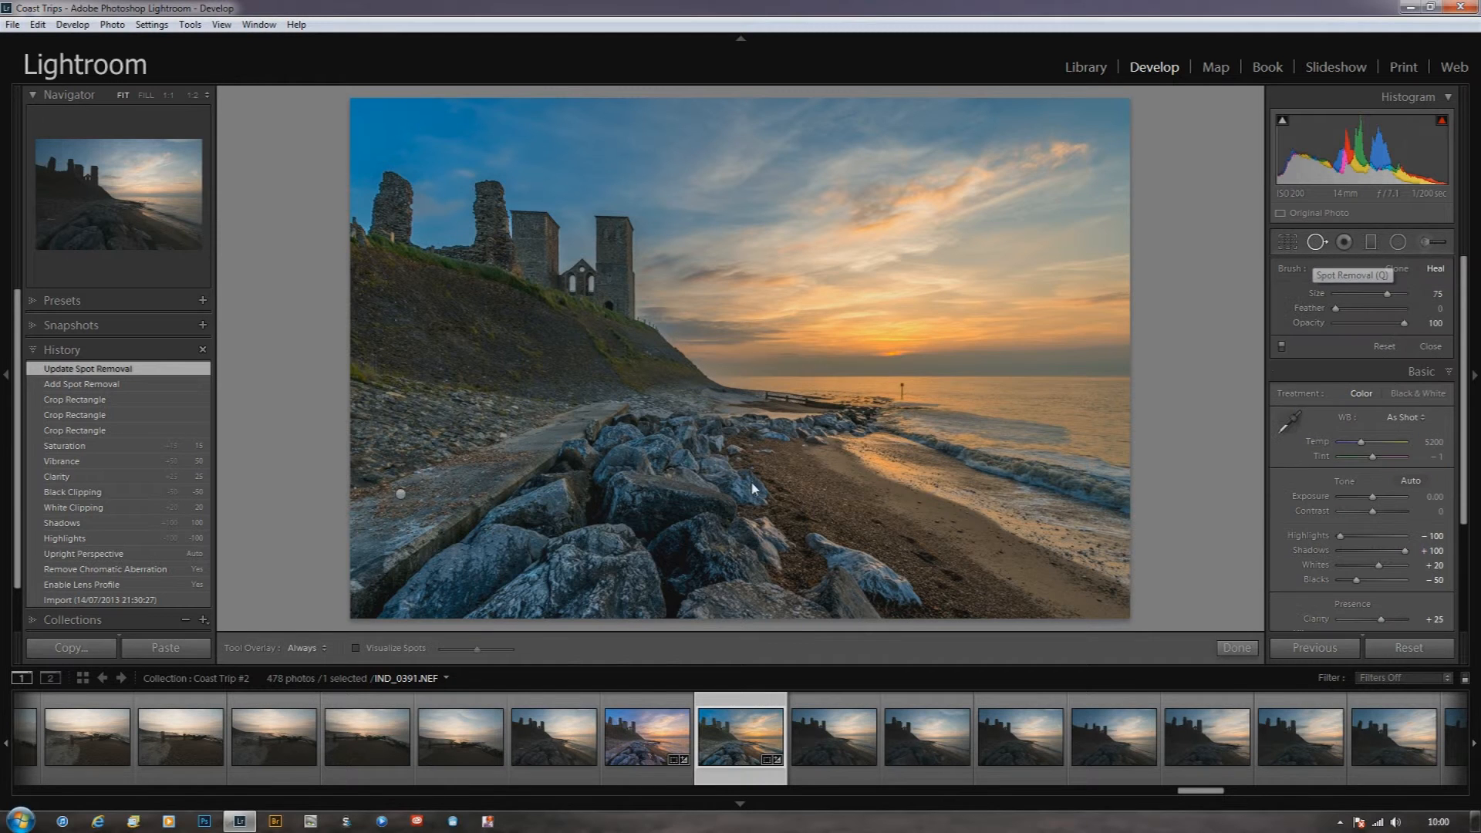
pyautogui.scroll(1, 358, 581)
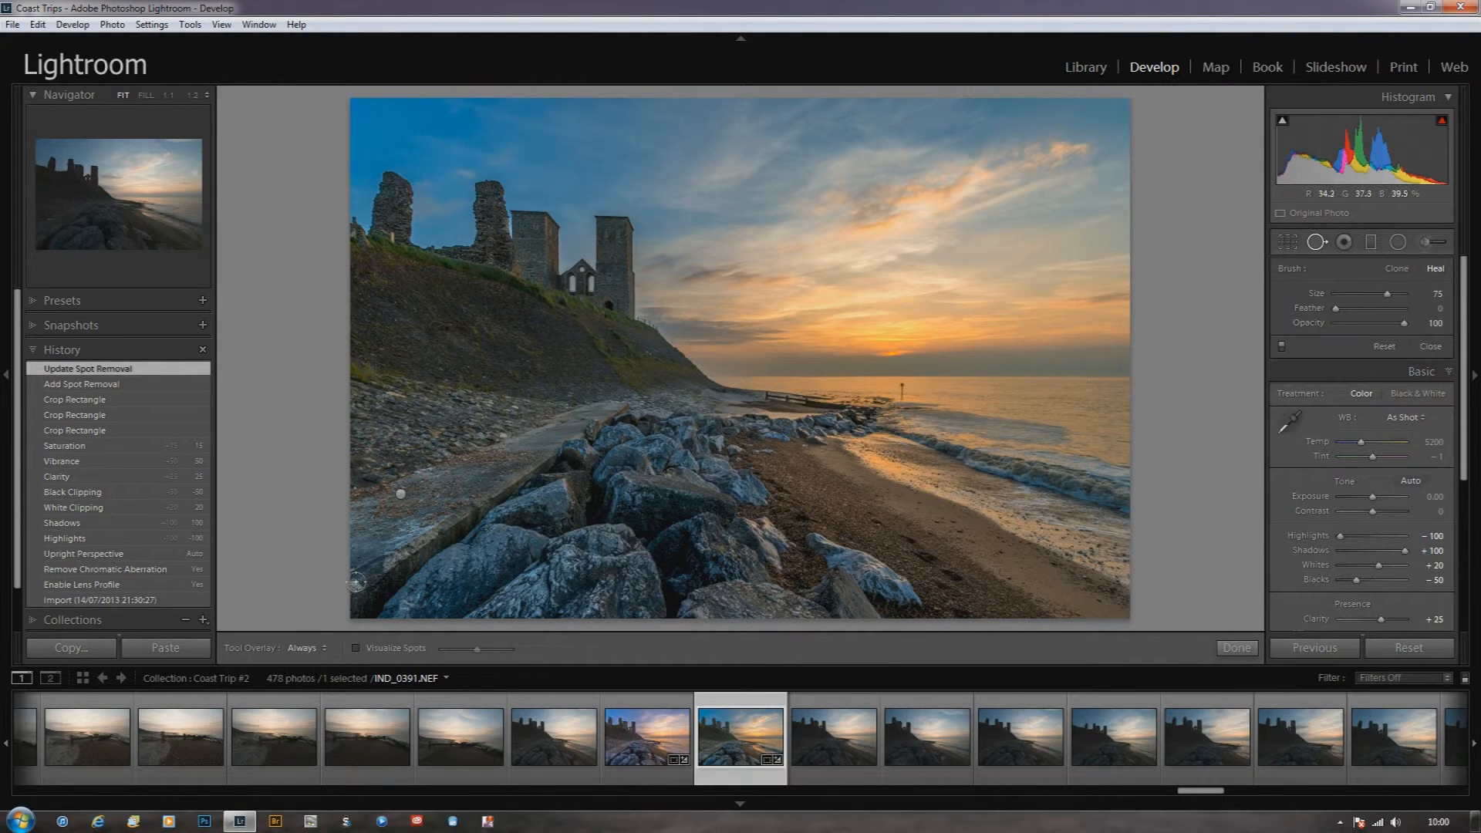
pyautogui.click(355, 586)
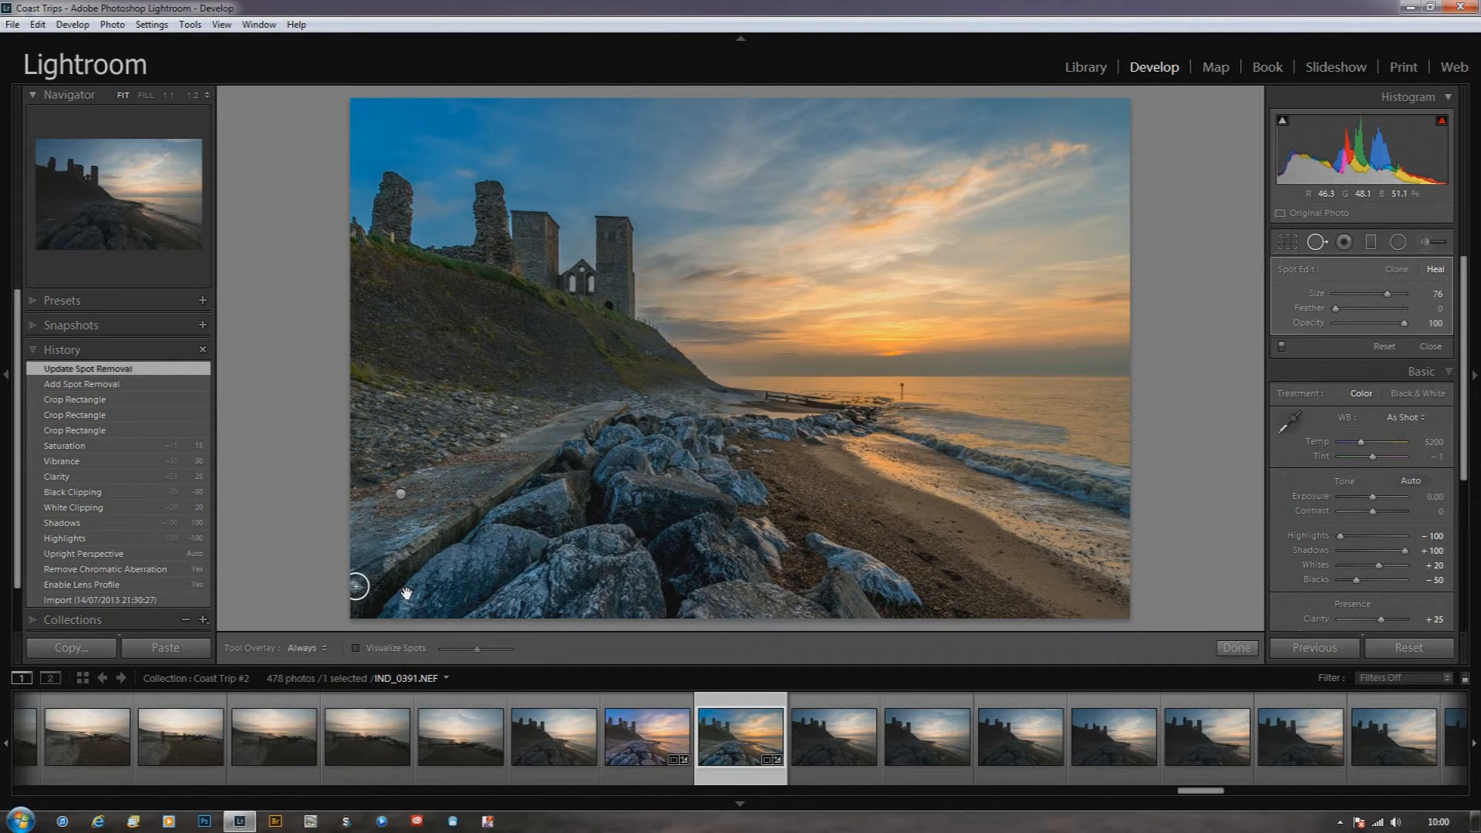
pyautogui.click(407, 594)
pyautogui.moveTo(389, 568); pyautogui.dragTo(482, 501)
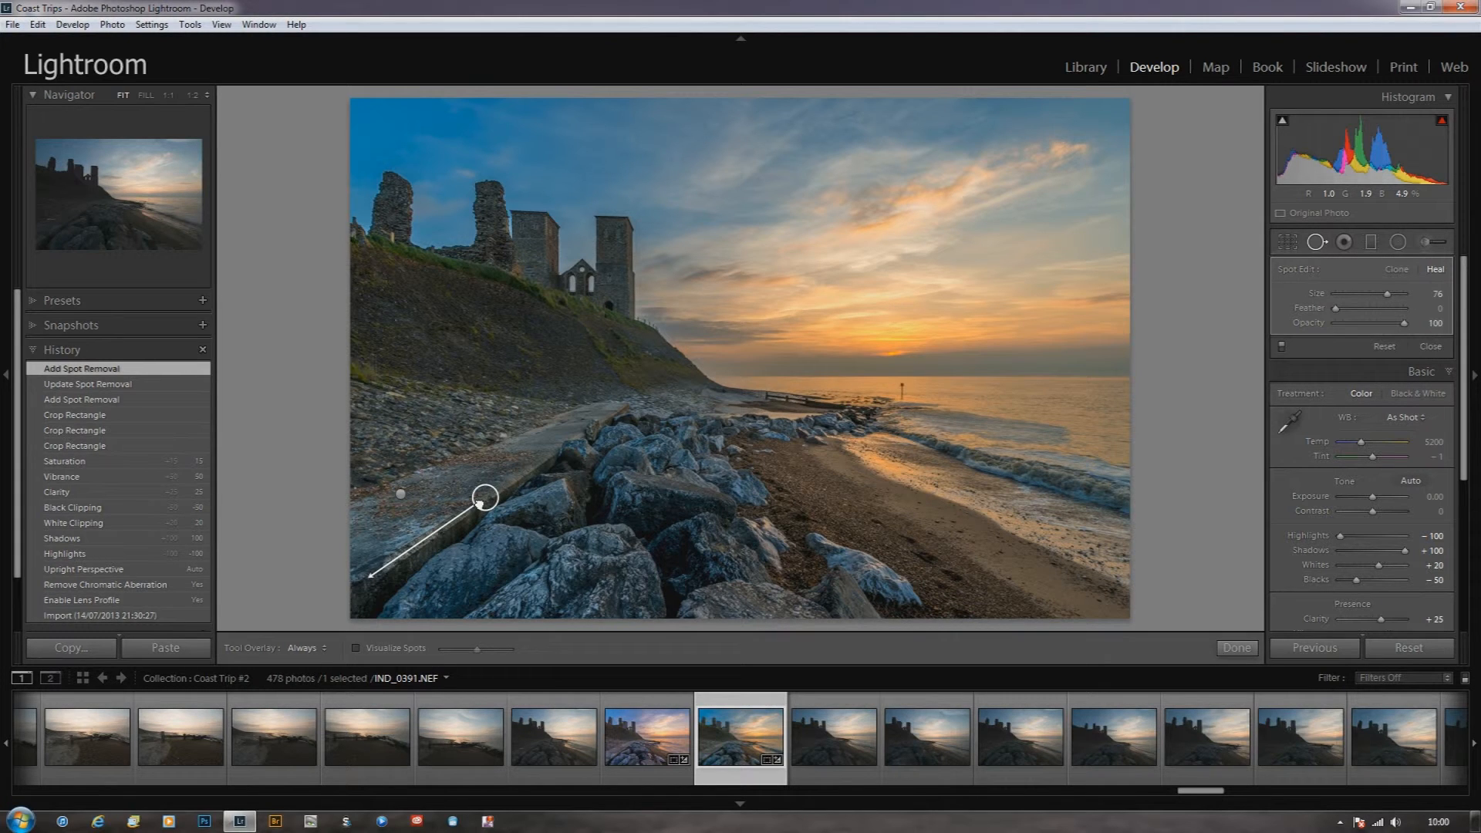
pyautogui.moveTo(479, 503); pyautogui.dragTo(479, 503)
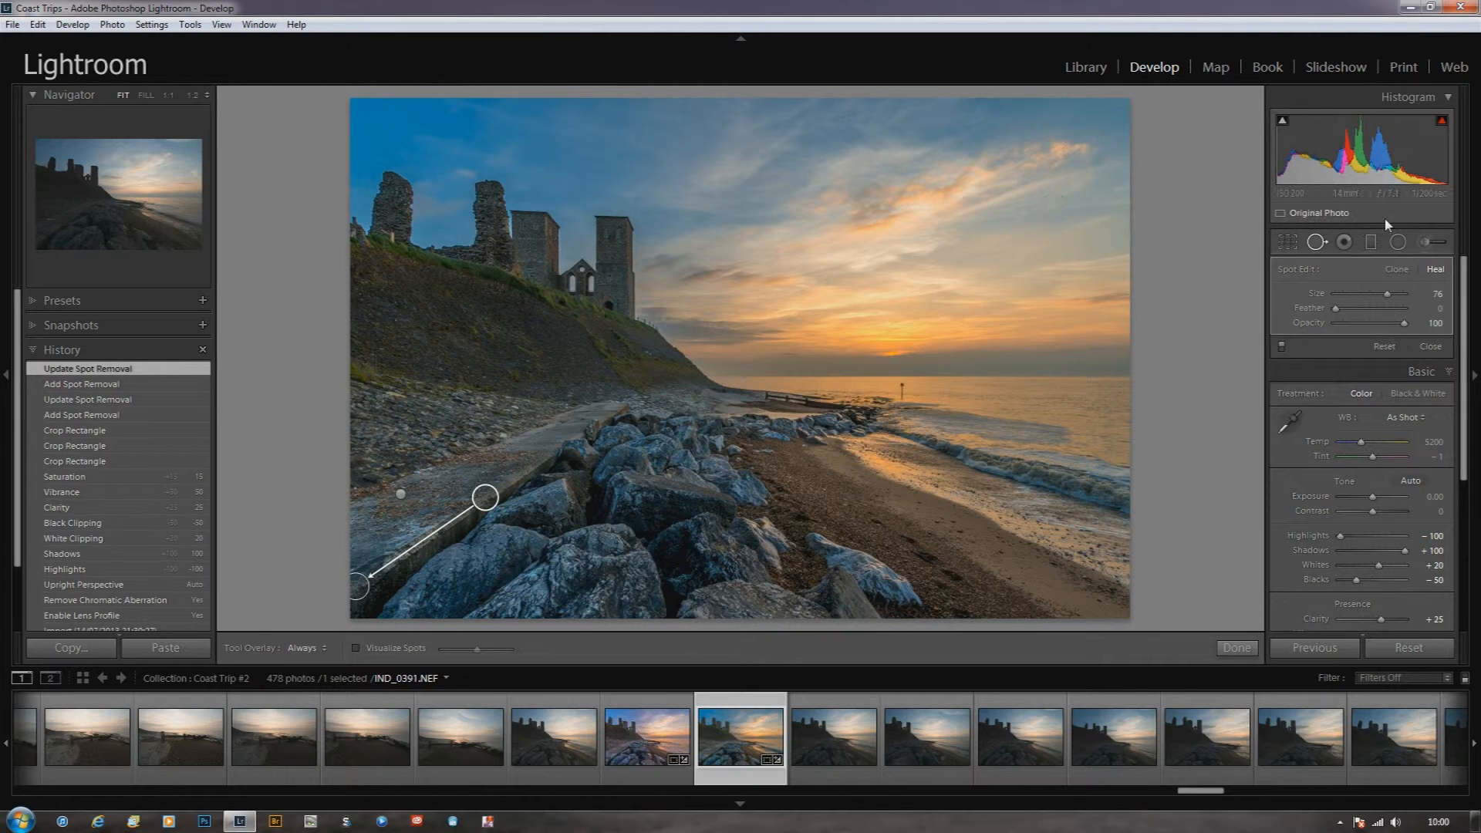
pyautogui.click(1320, 242)
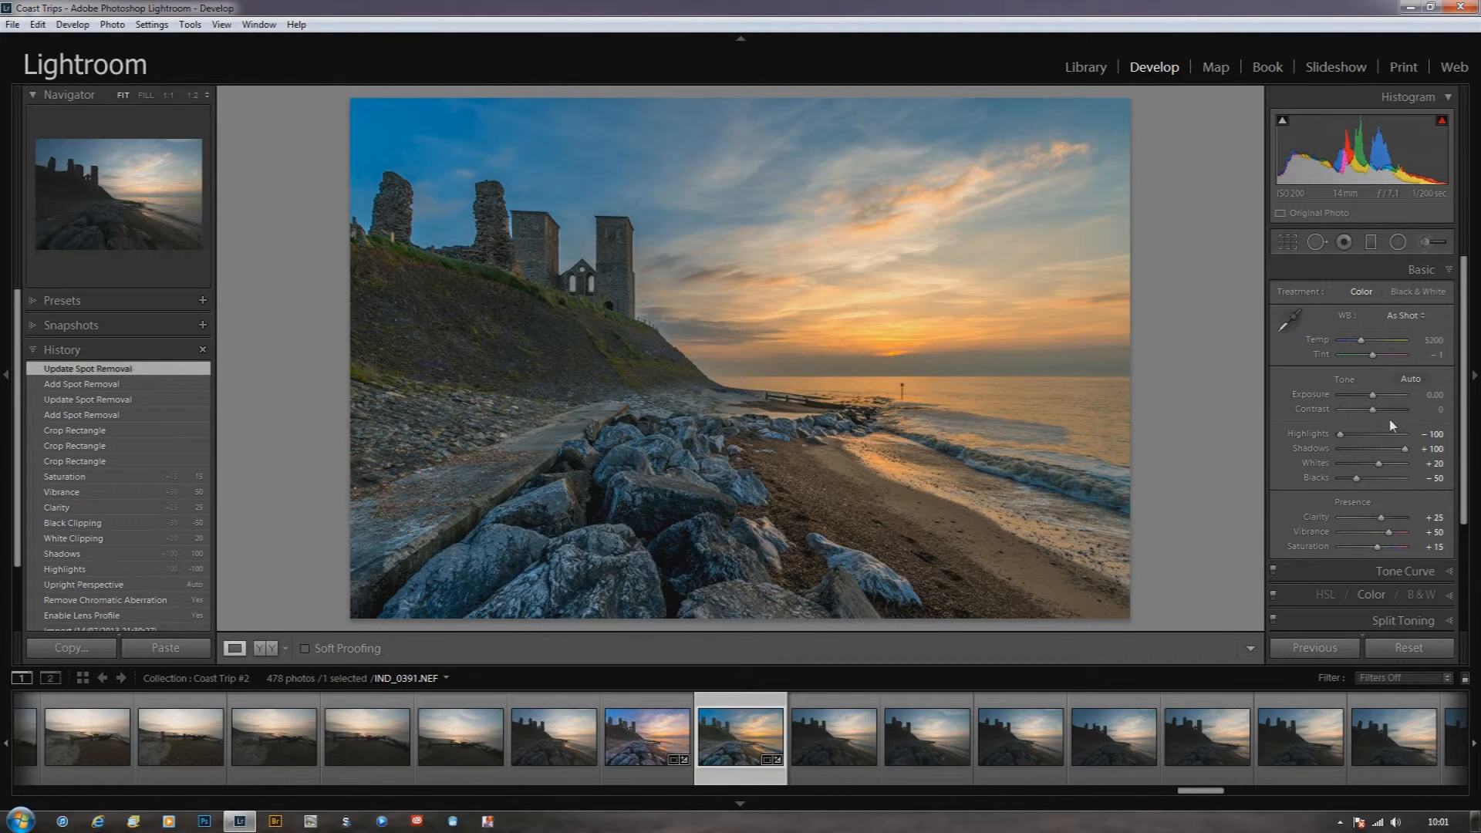
# Set Contrast to +15 and Exposure to +0.33, trying an Exposure of 0.5 first.
pyautogui.click(1434, 414)
pyautogui.write('15')
pyautogui.press('Return')
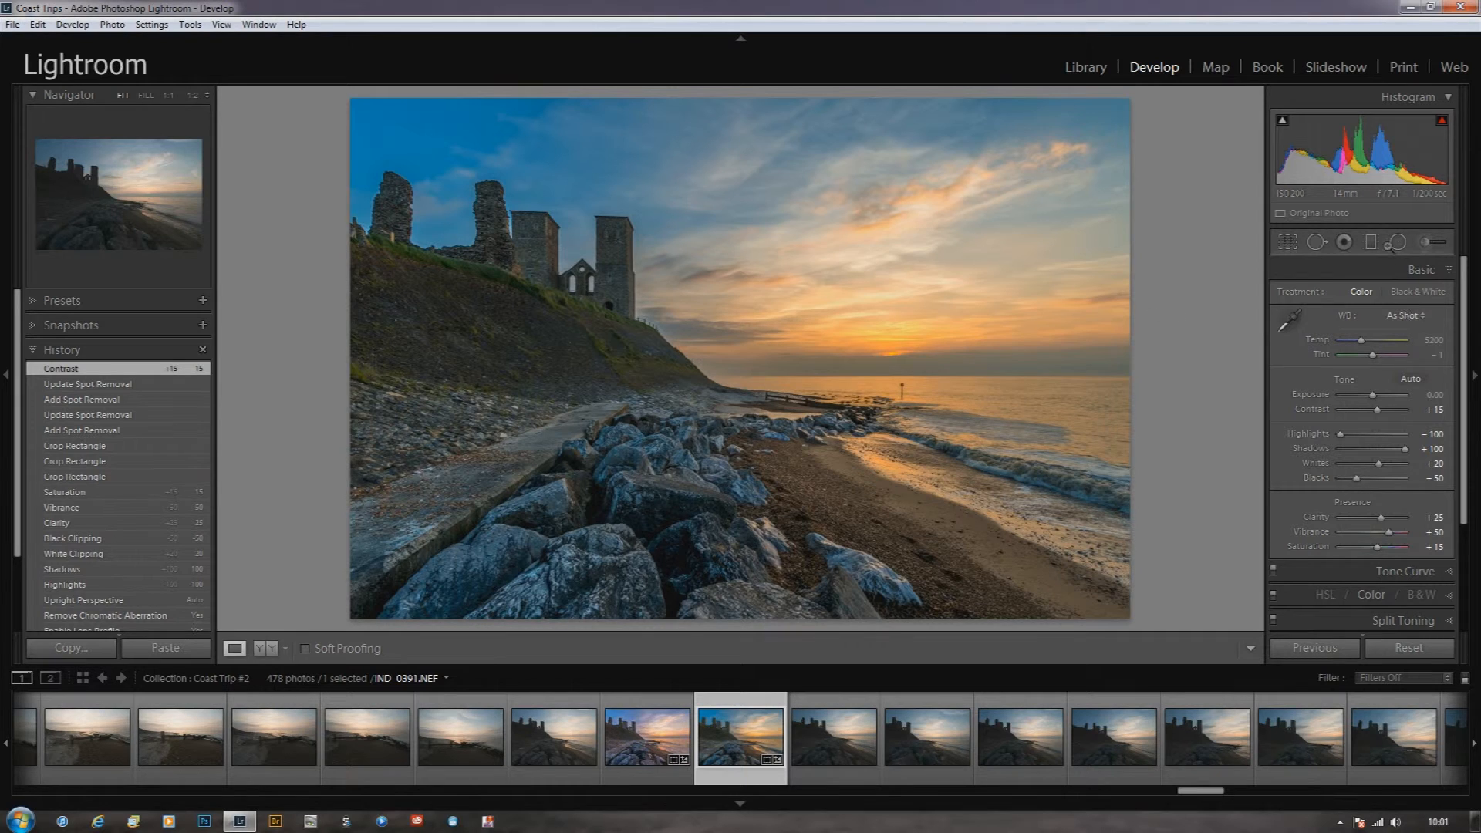
pyautogui.click(1433, 394)
pyautogui.press('BackSpace')
pyautogui.write('.5')
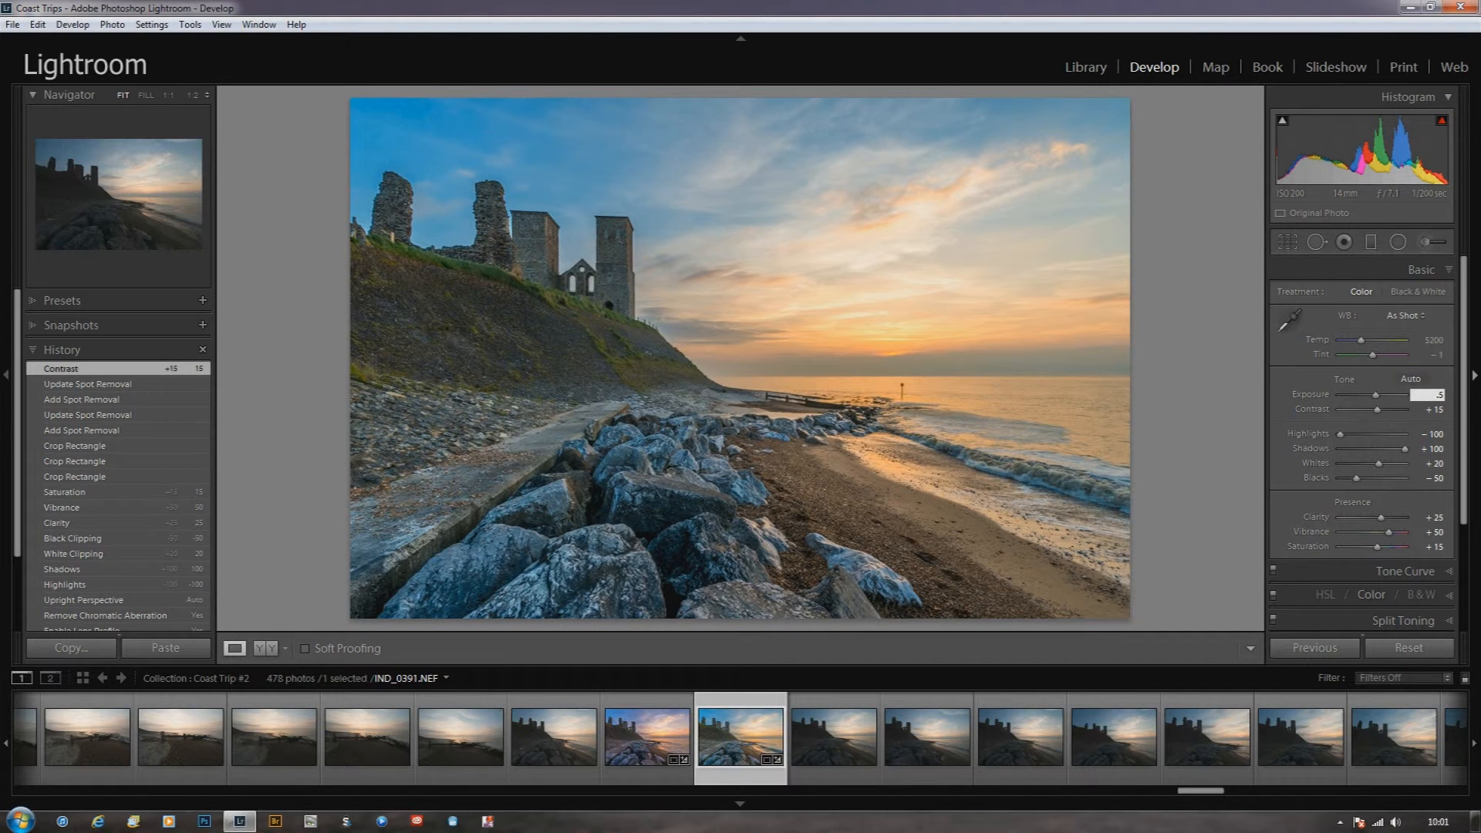
pyautogui.press('BackSpace')
pyautogui.write('33')
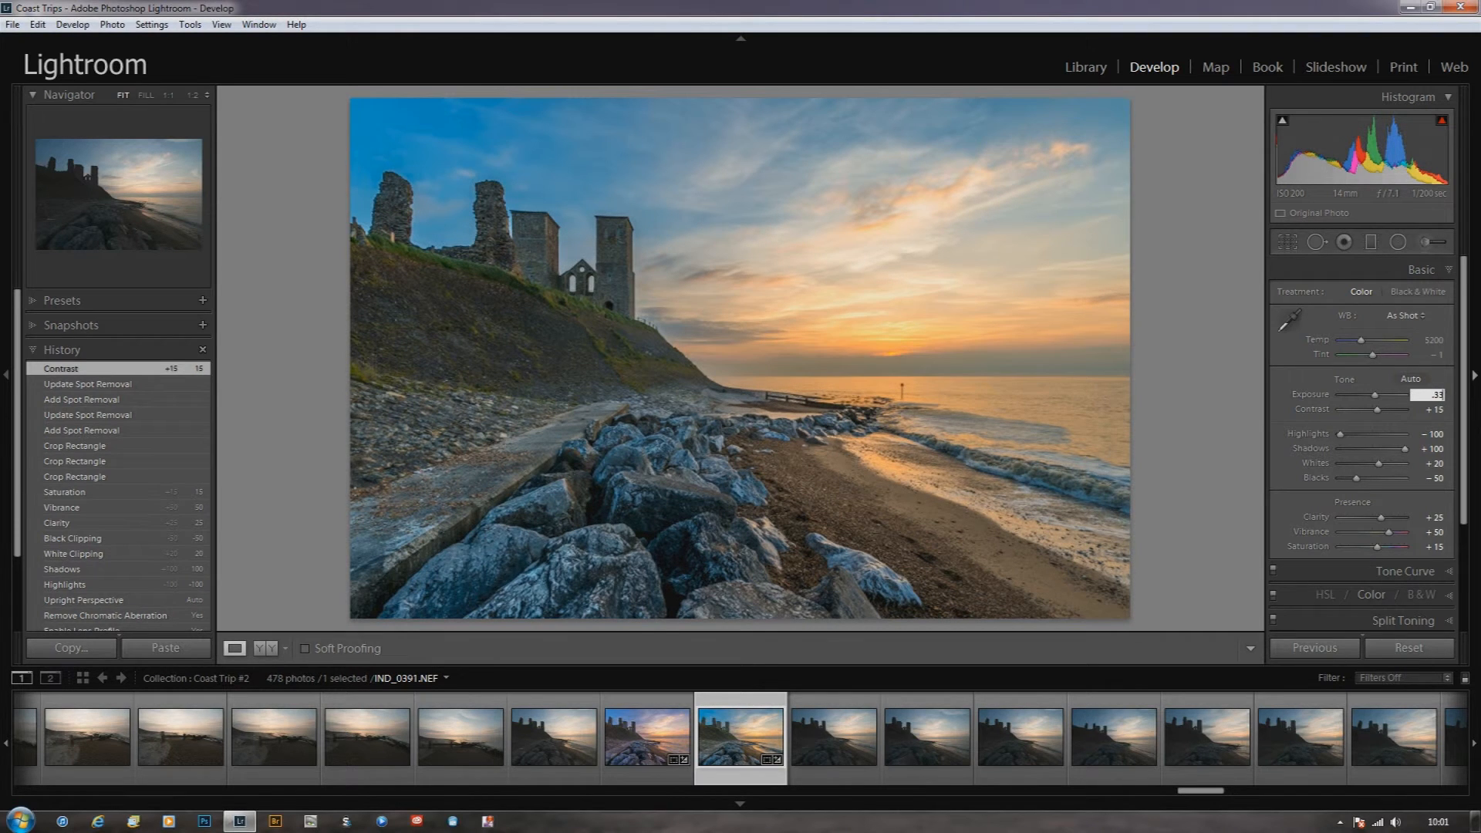
pyautogui.press('Return')
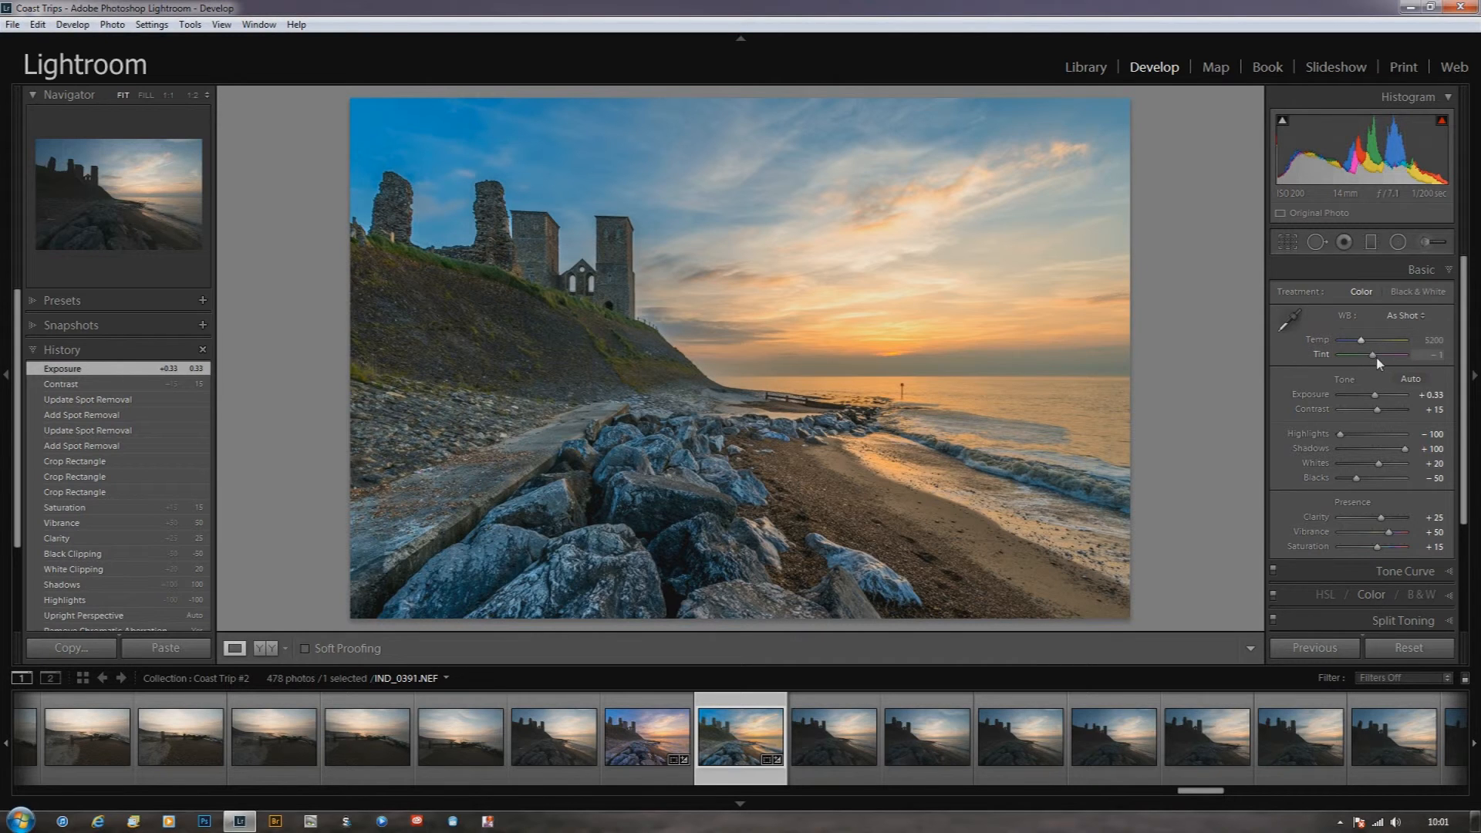
# Try a warmer white balance with Temp around 7238, and separately a magenta Tint of +34, undoing each change.
pyautogui.moveTo(1362, 345); pyautogui.dragTo(1377, 344)
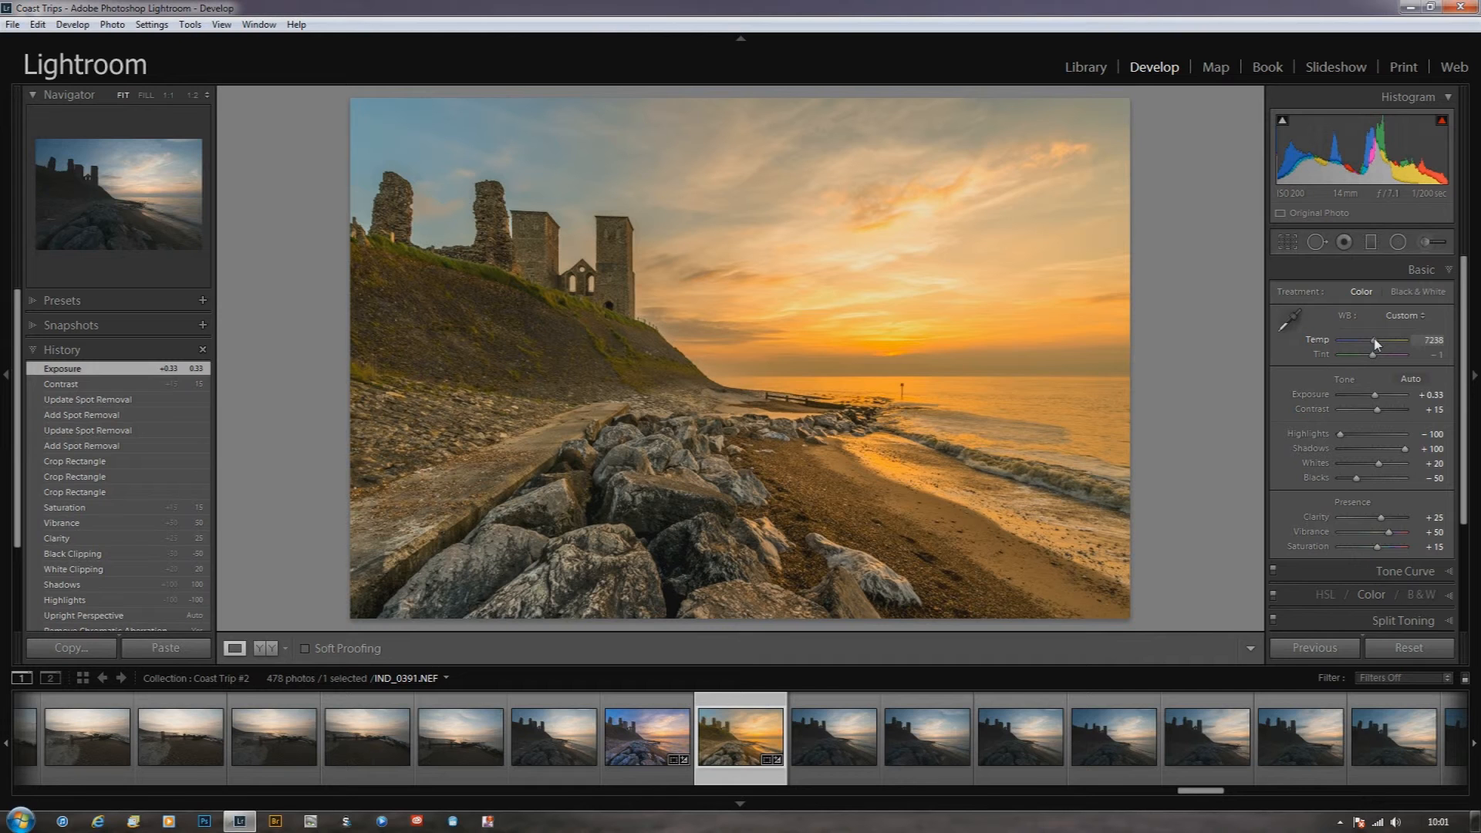
pyautogui.hotkey('ctrl', 'z')
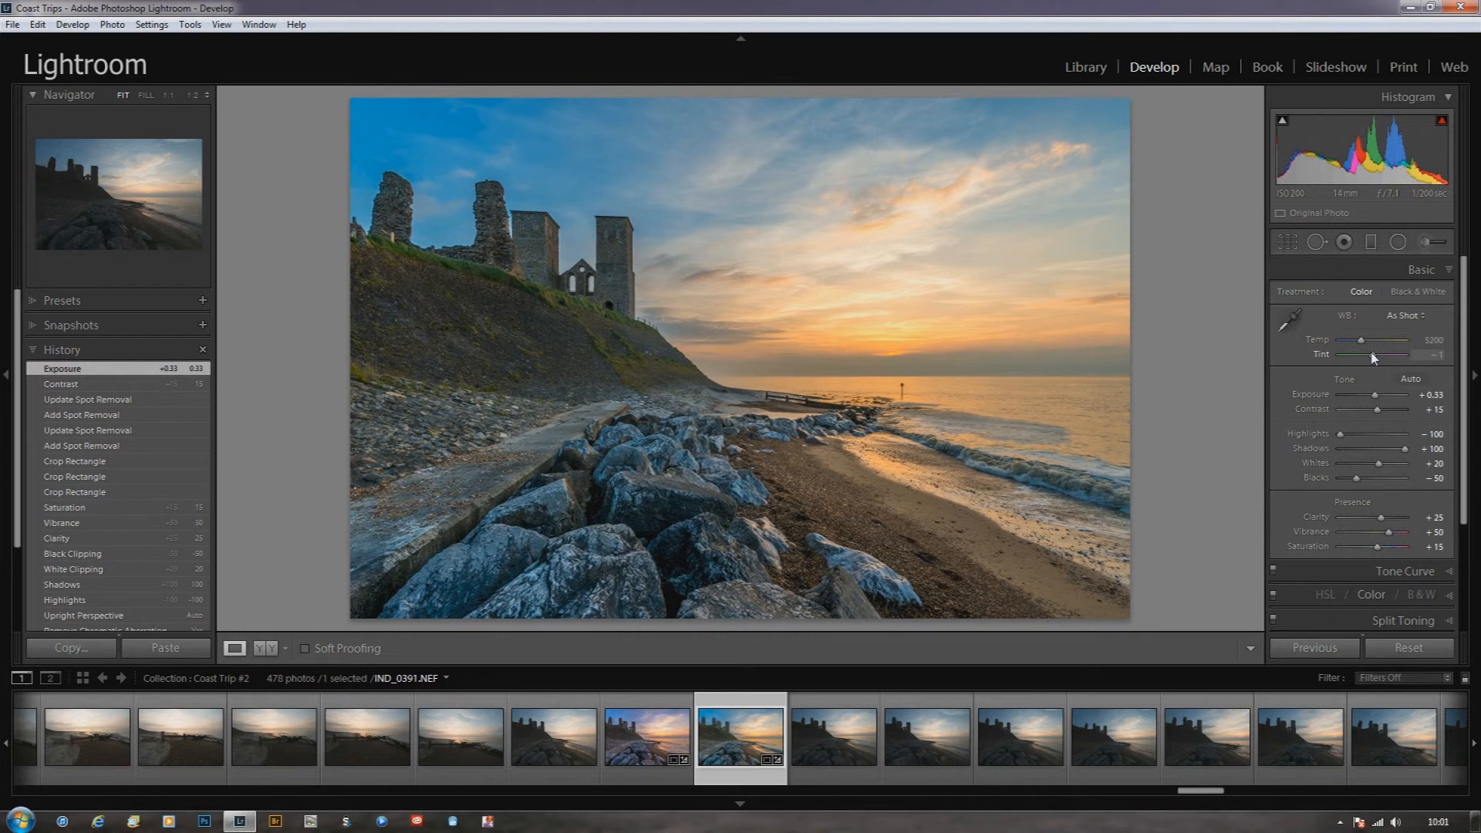
pyautogui.moveTo(1373, 356); pyautogui.dragTo(1382, 356)
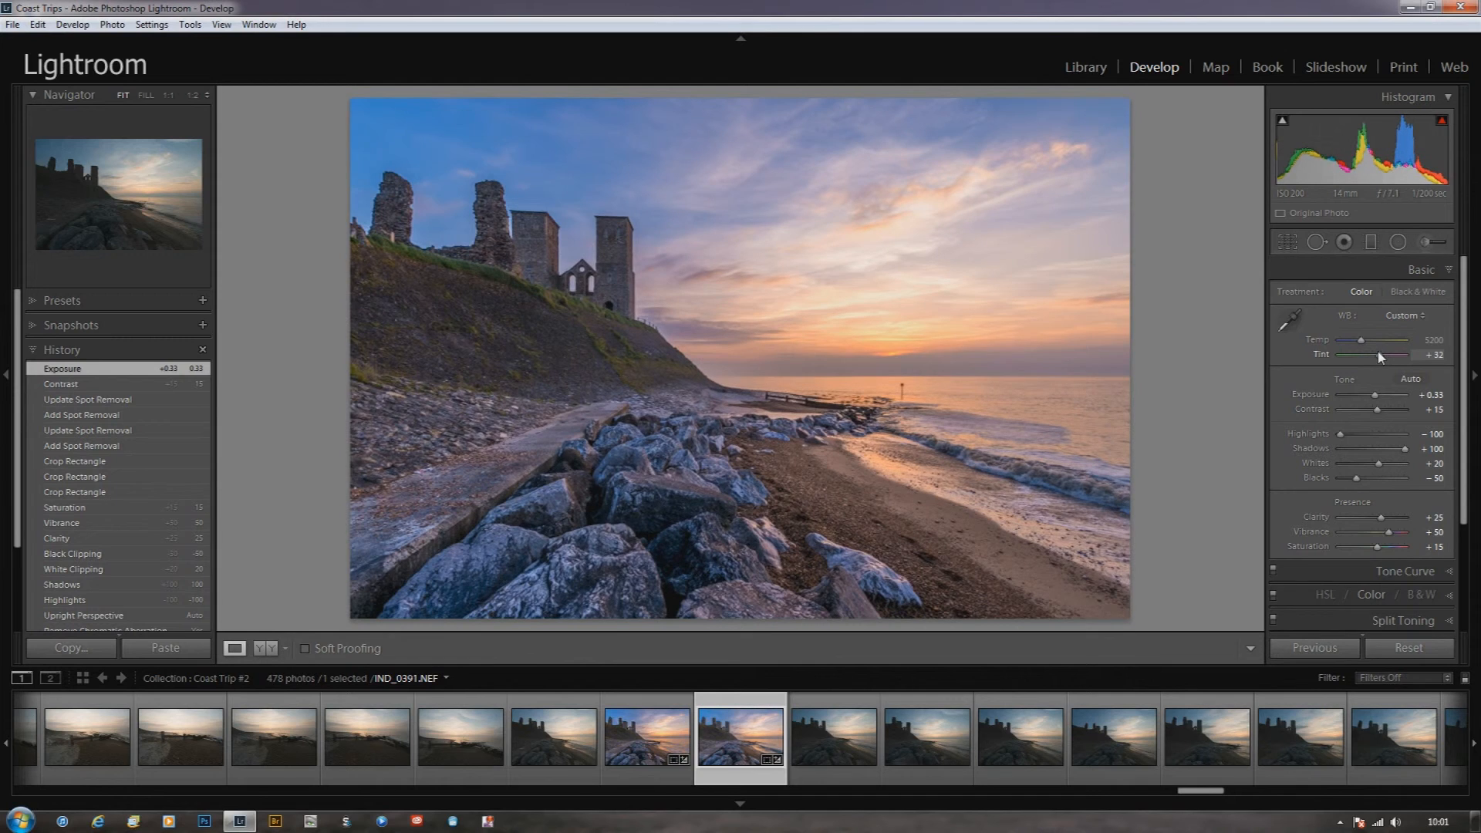
pyautogui.press('shift')
pyautogui.moveTo(1380, 357); pyautogui.dragTo(1381, 356)
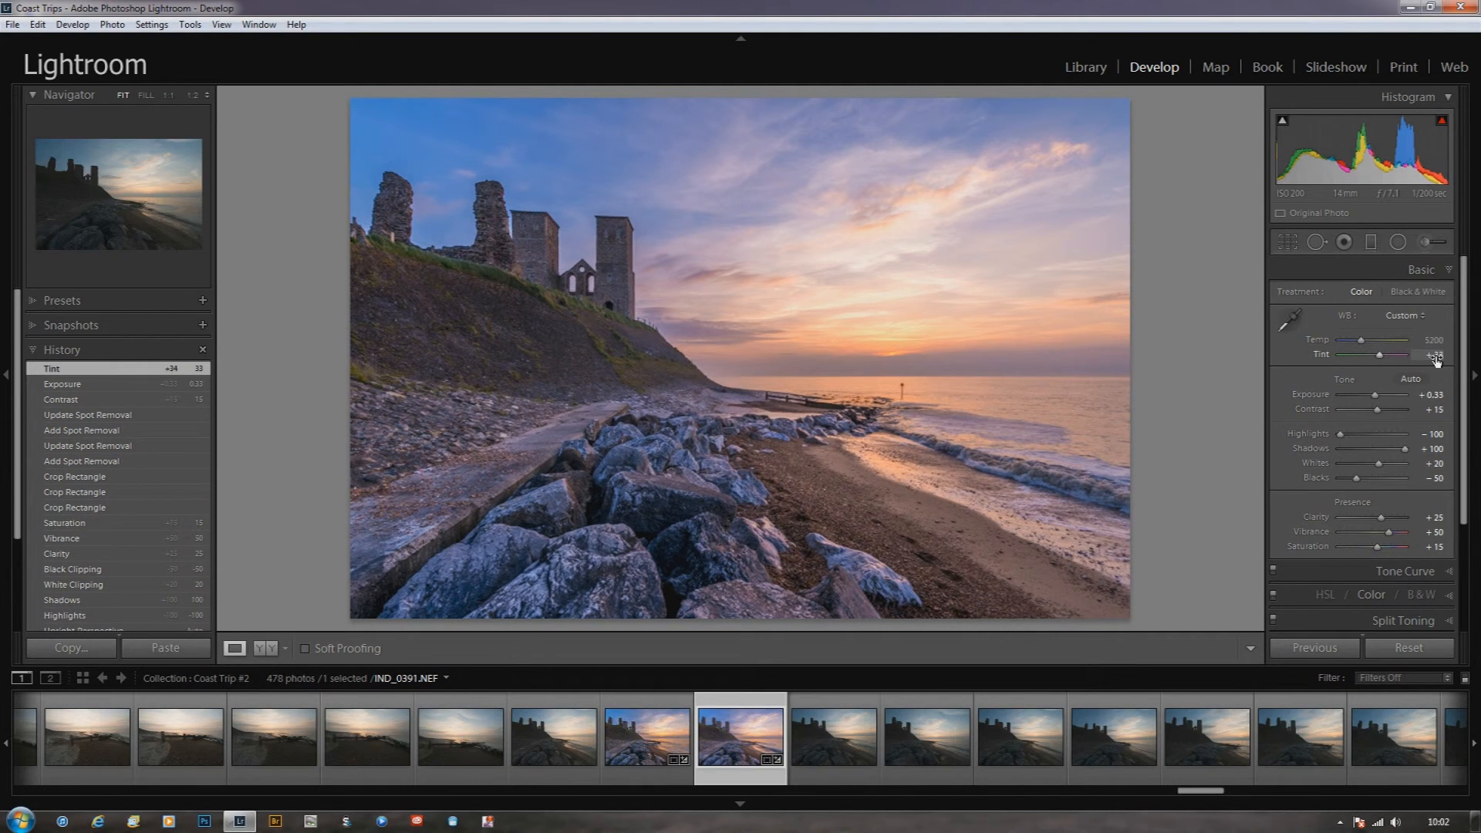
pyautogui.hotkey('ctrl', 'z')
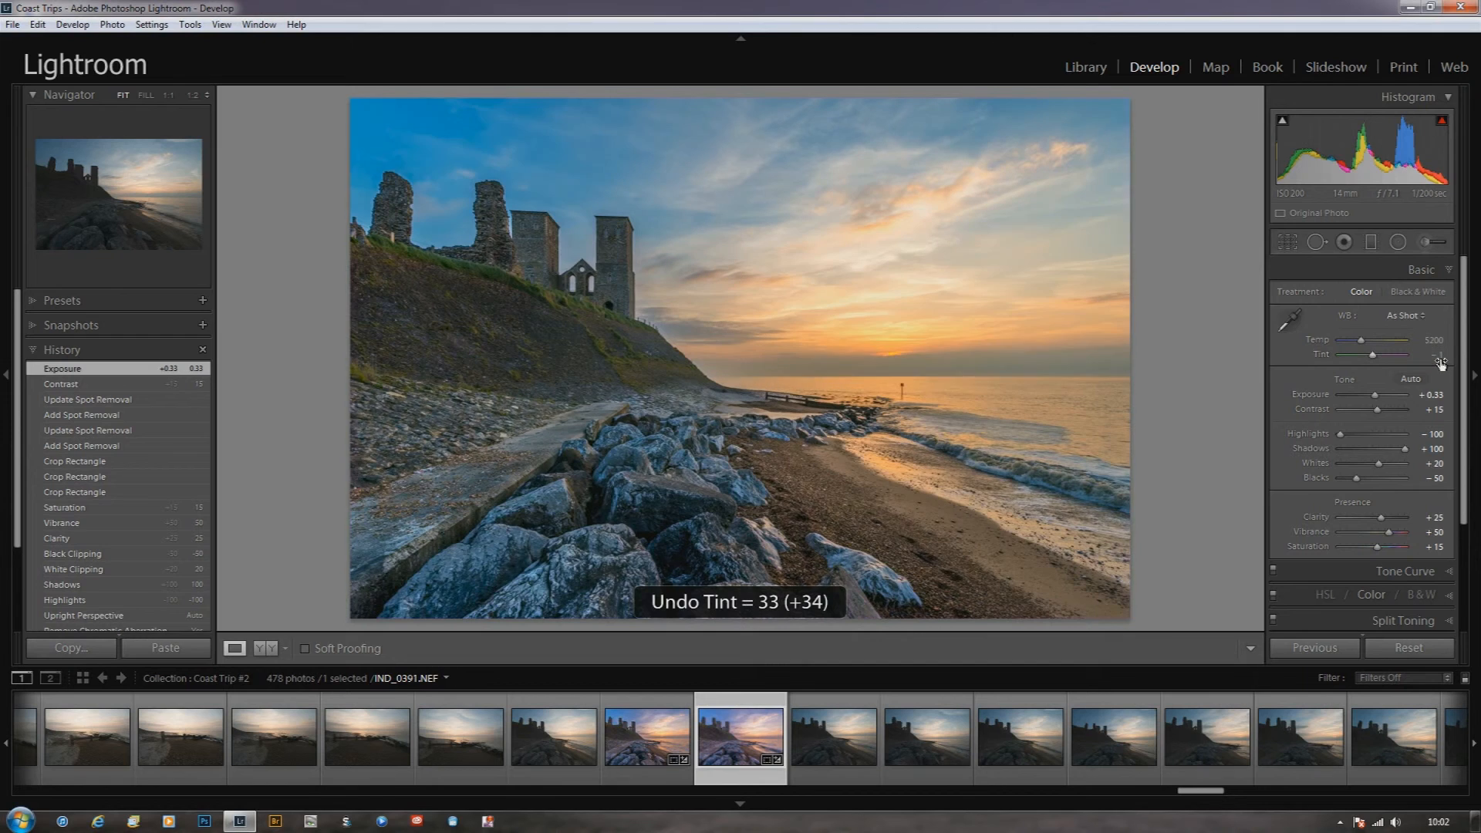
# Set the white balance Tint to +20.
pyautogui.click(1435, 355)
pyautogui.write('20')
pyautogui.press('Return')
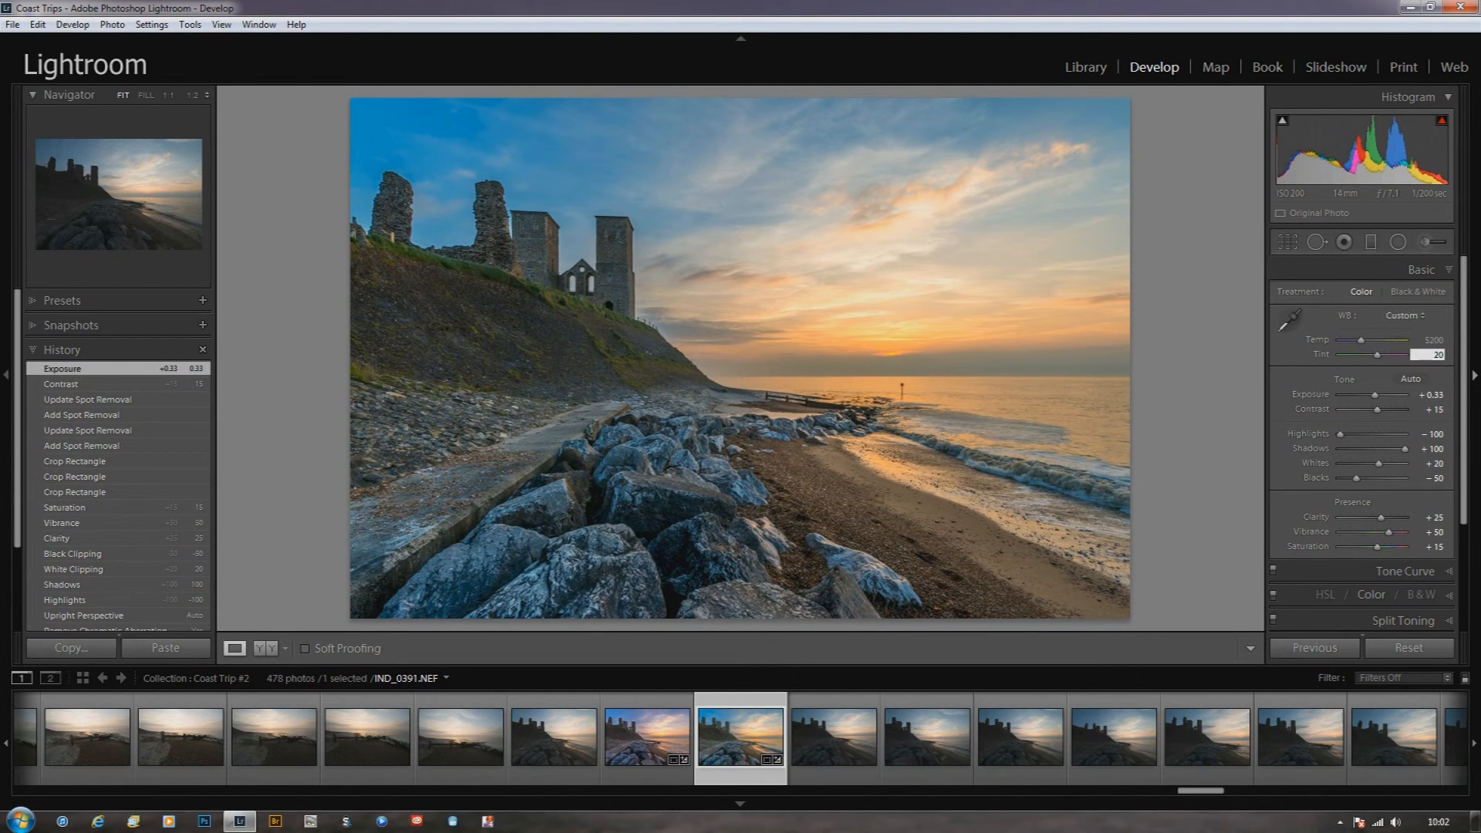